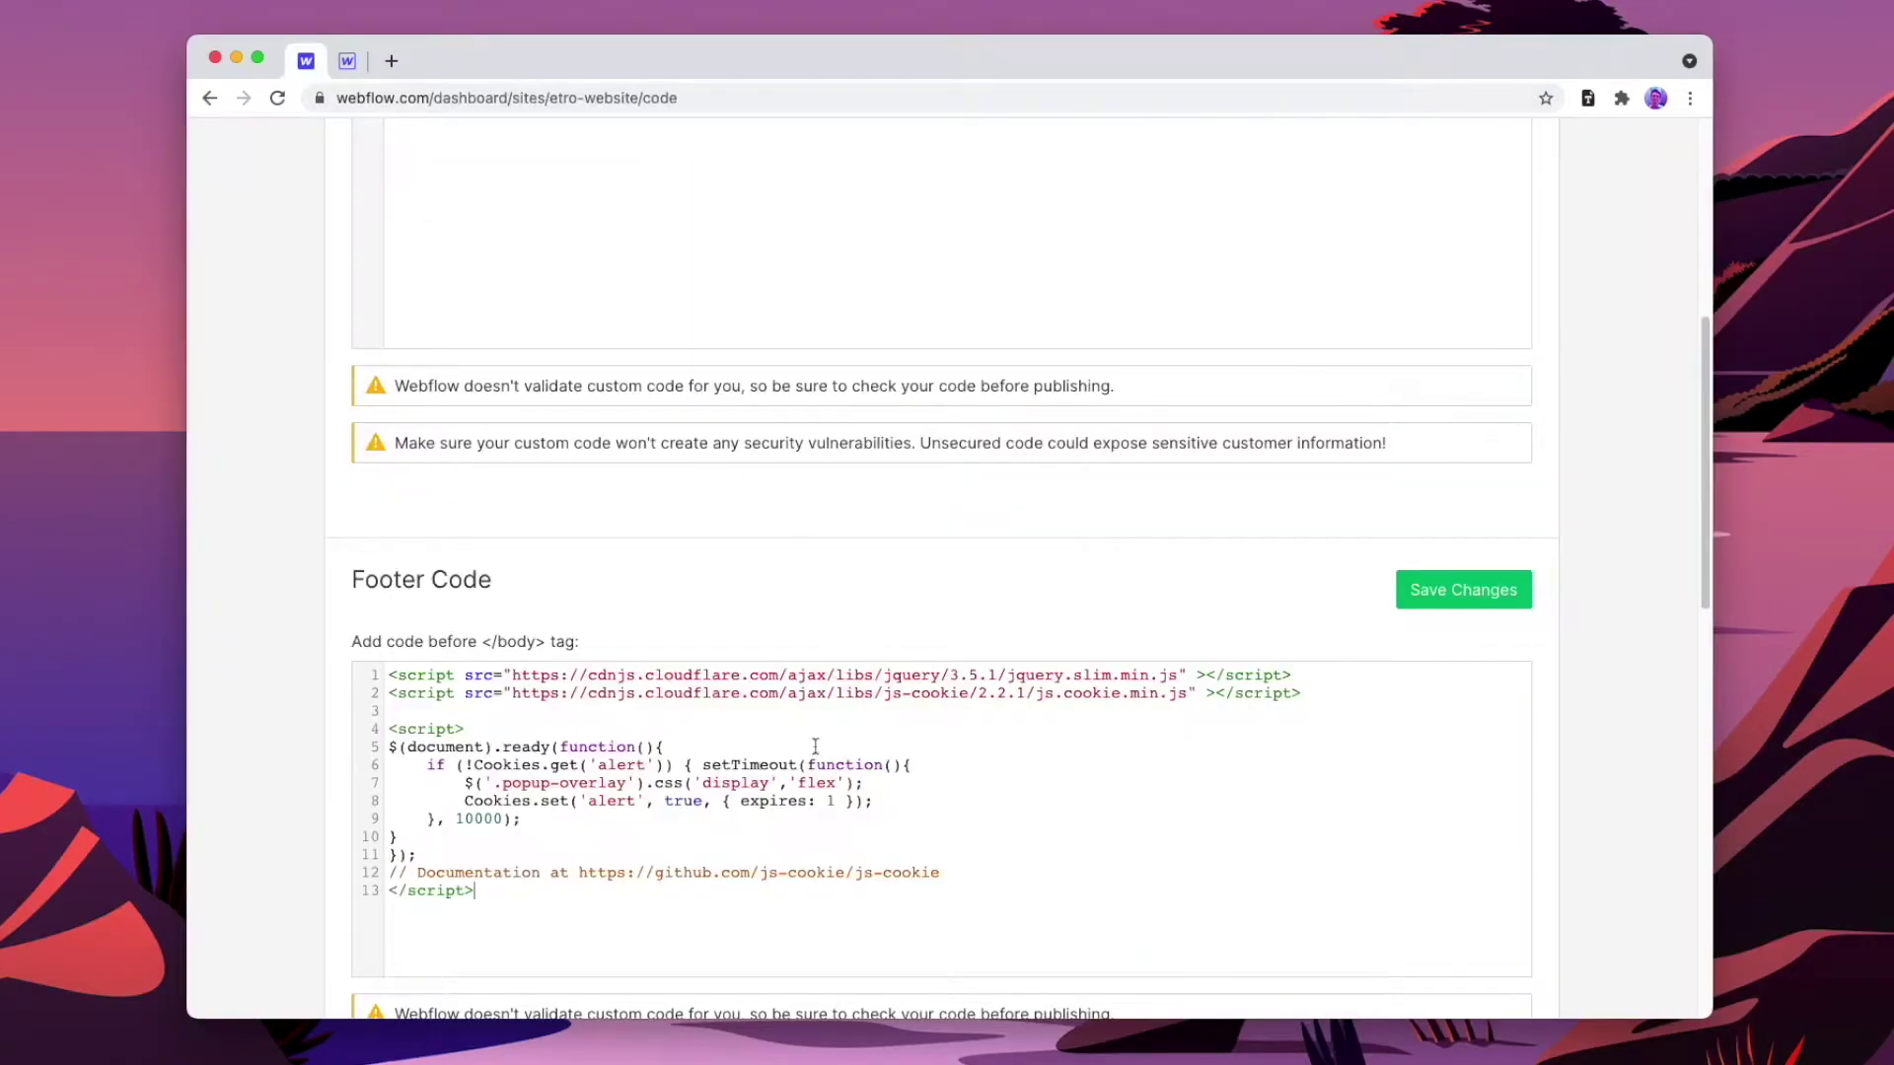
- Select the footer script and move over to the Etro website project
{"action": "key", "text": "super+a"}
{"action": "key", "text": "super+a"}
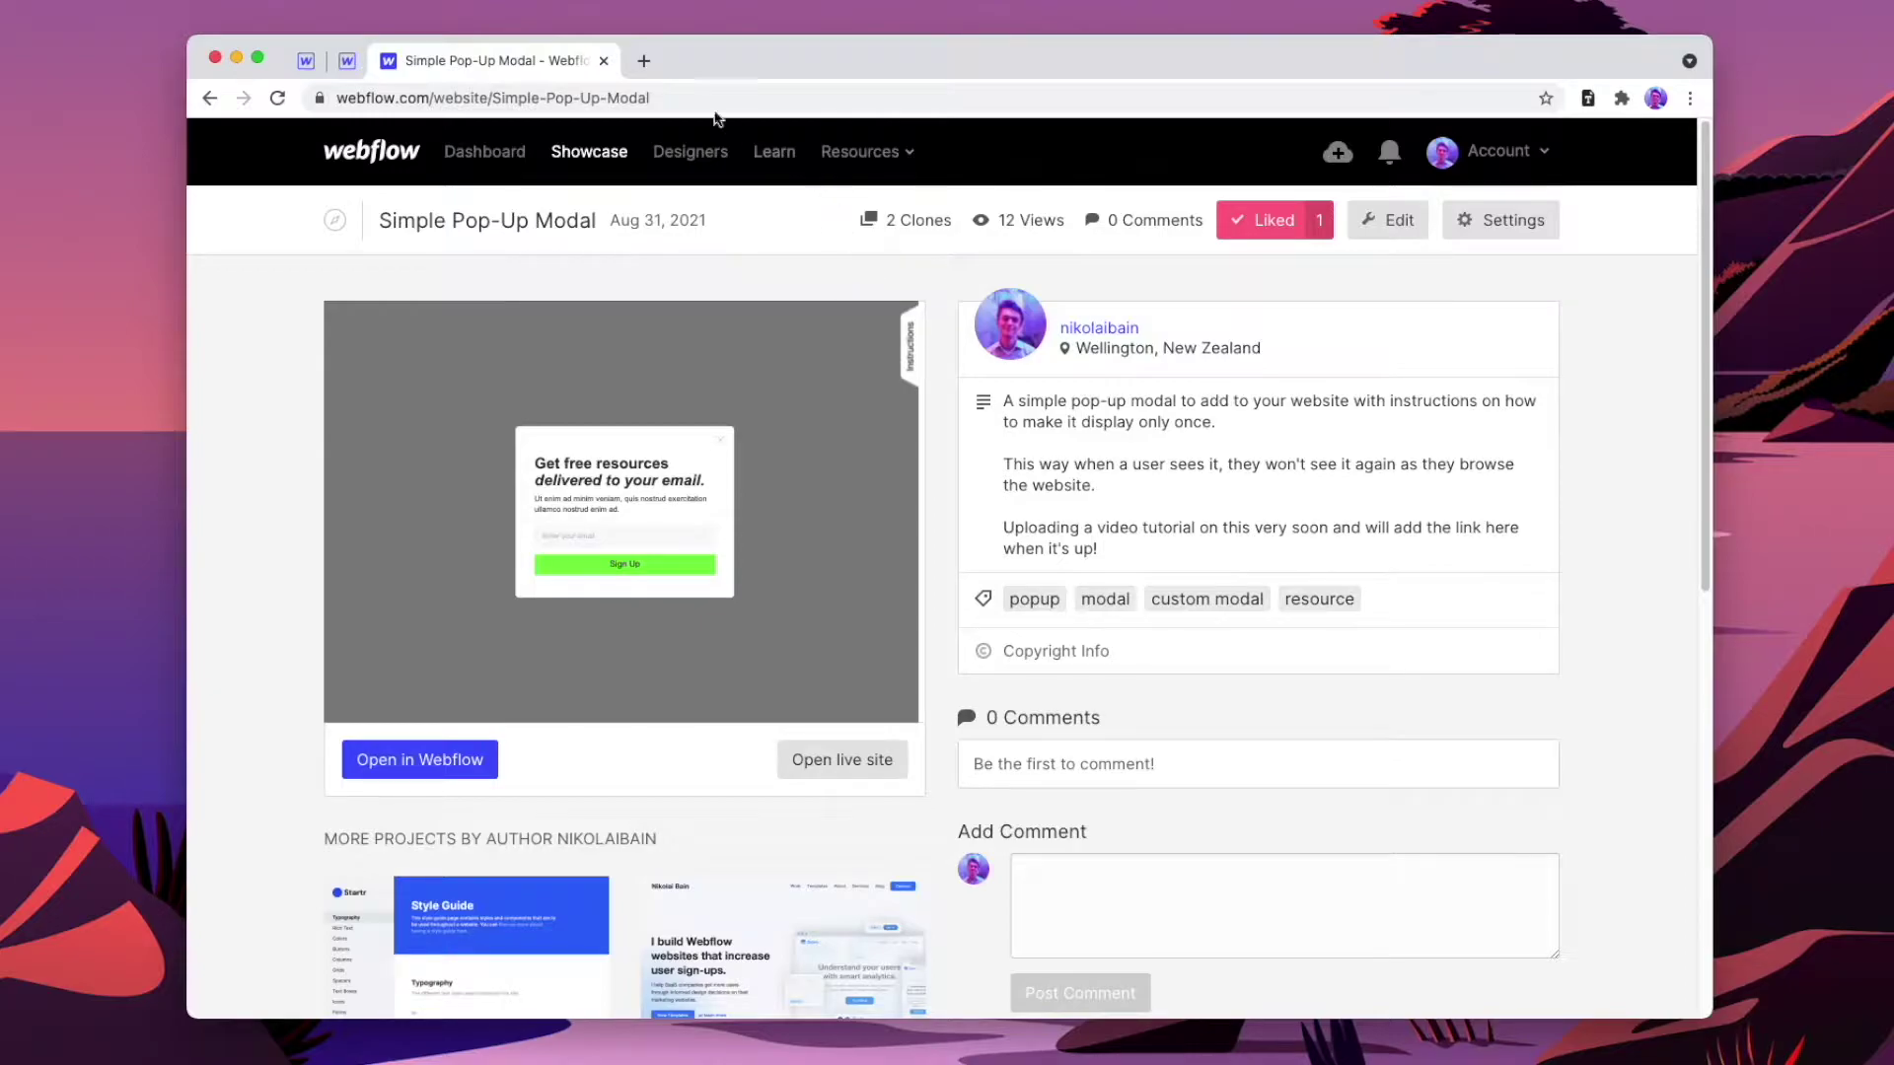
{"action": "left_click", "coordinate": [603, 62]}
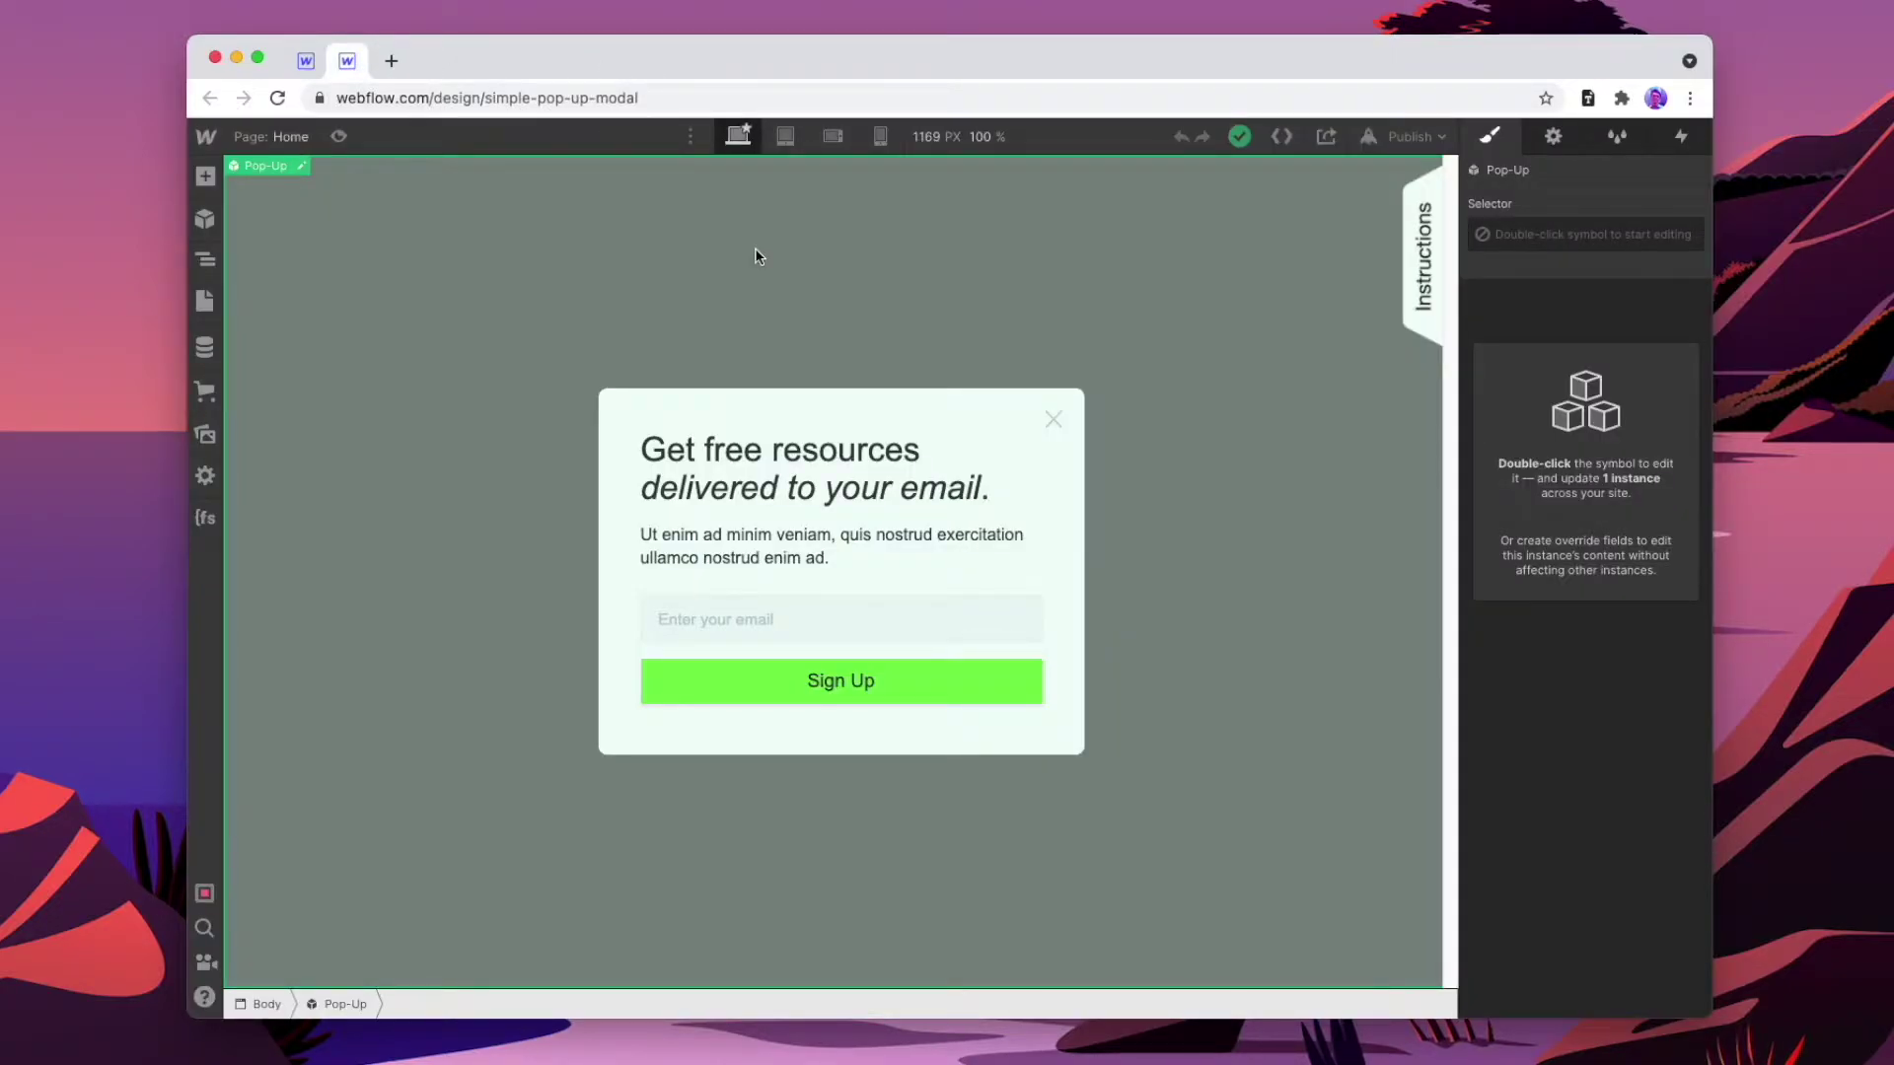
{"action": "left_click", "coordinate": [314, 67]}
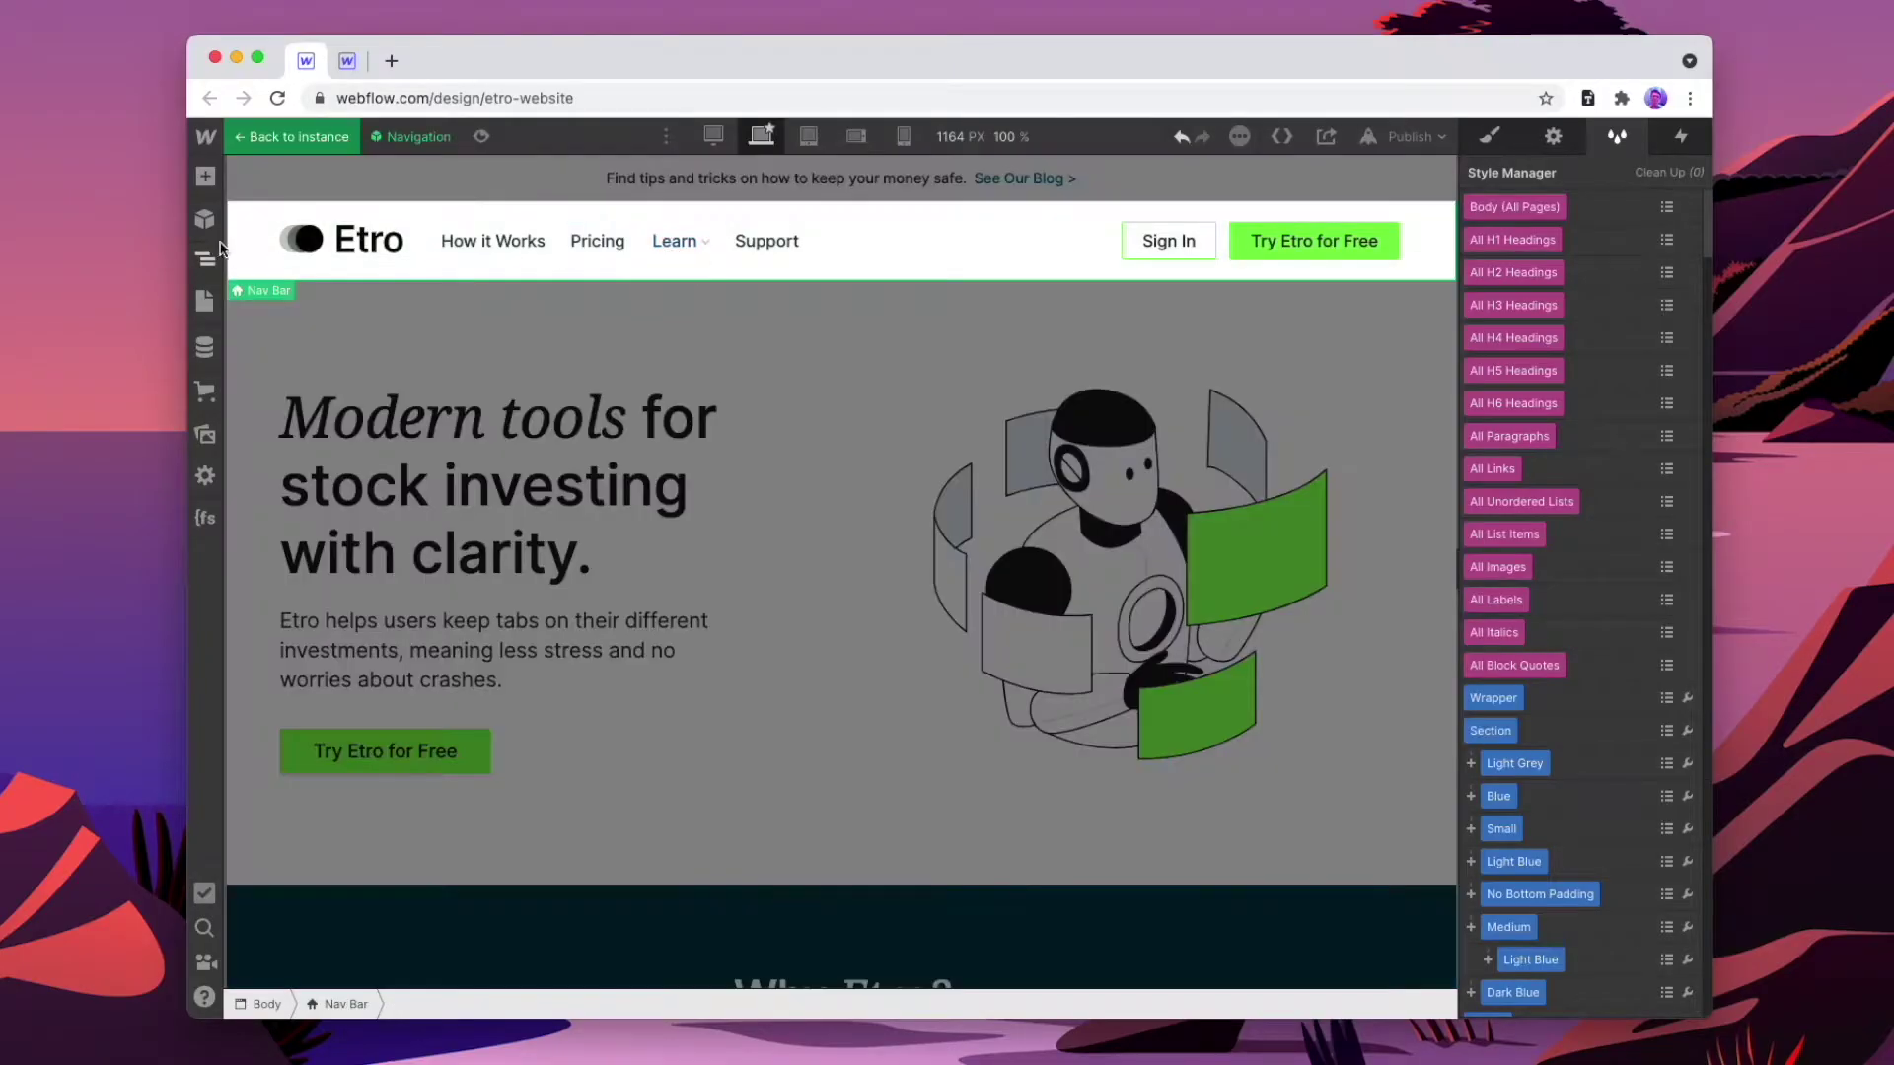
- Paste the sign-up pop-up under the Nav Bar and select its close X
{"action": "left_click", "coordinate": [207, 254]}
{"action": "key", "text": "ctrl+v"}
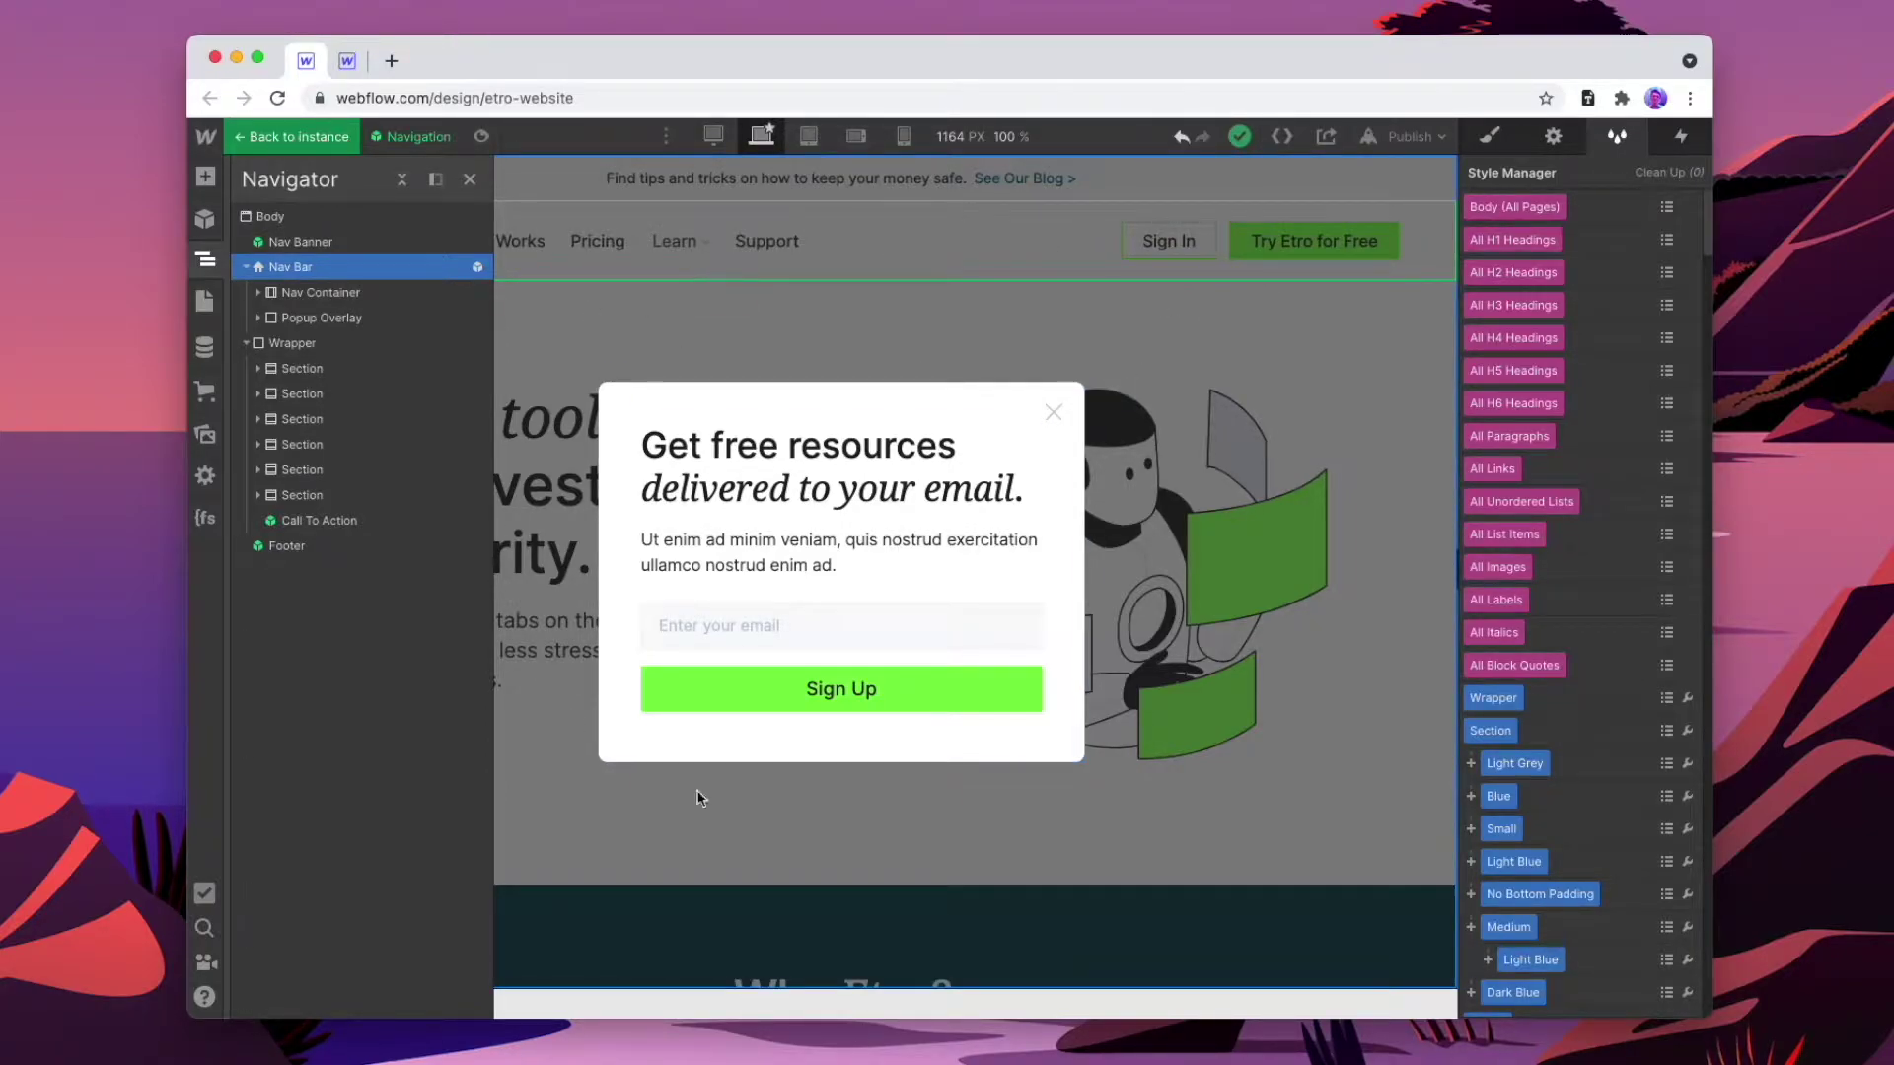
{"action": "left_click", "coordinate": [1054, 412]}
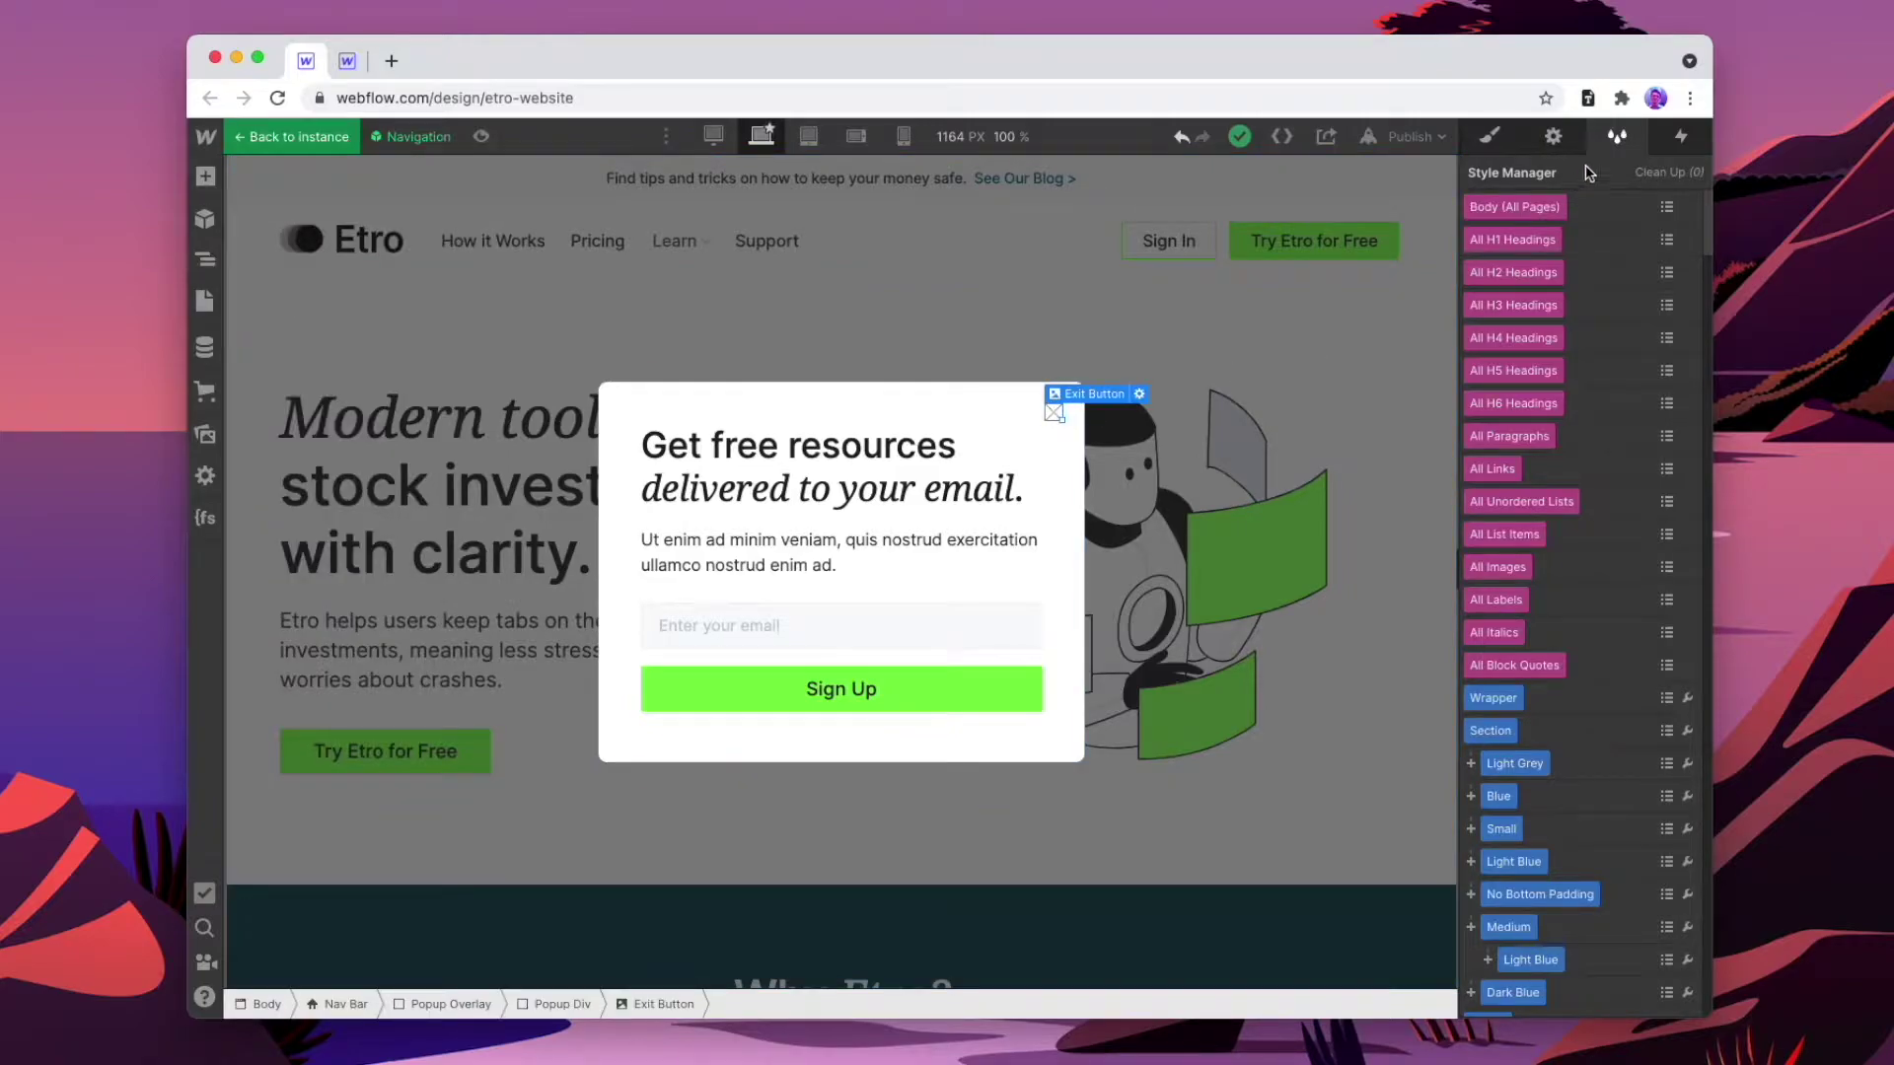
- Give the close X a mouse-click trigger that starts a new 'Close Pop-up' animation
{"action": "left_click", "coordinate": [1681, 136]}
{"action": "left_click", "coordinate": [1697, 205]}
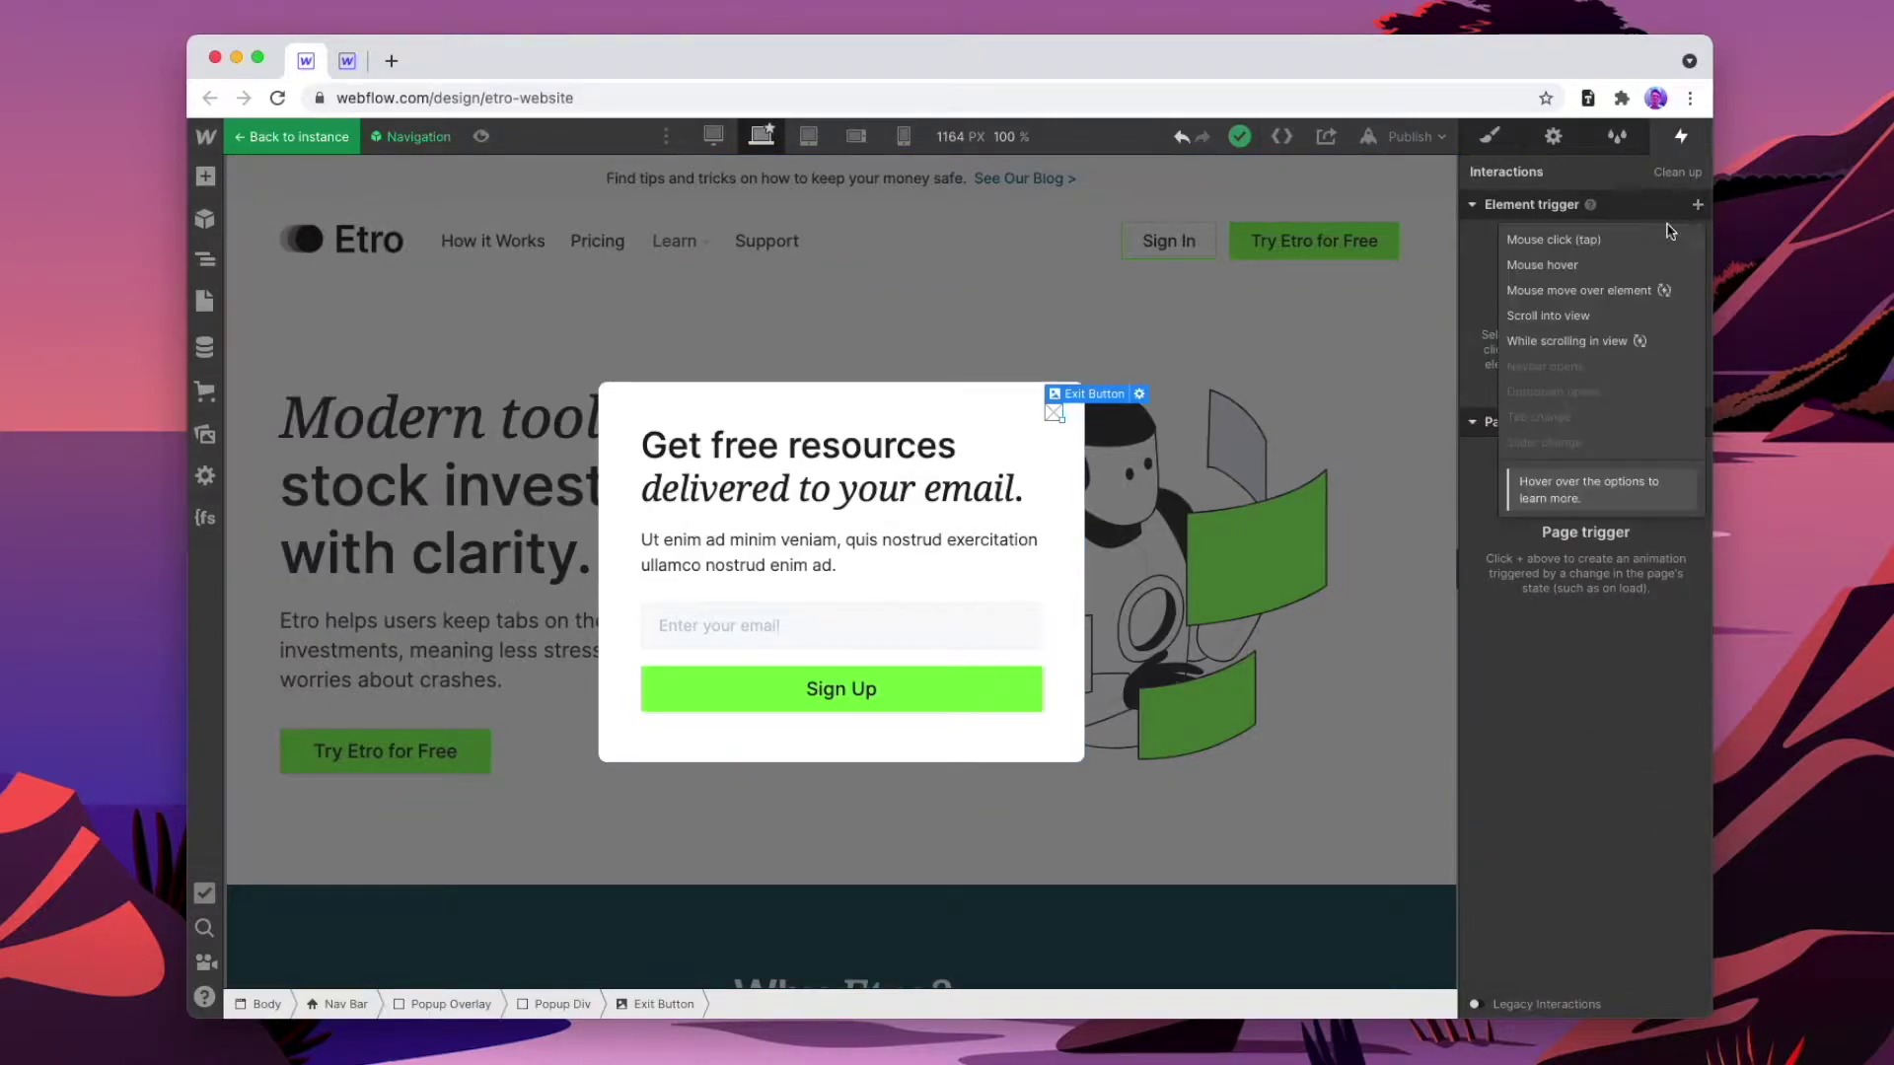
{"action": "left_click", "coordinate": [1623, 247]}
{"action": "left_click", "coordinate": [1593, 318]}
{"action": "left_click", "coordinate": [1576, 368]}
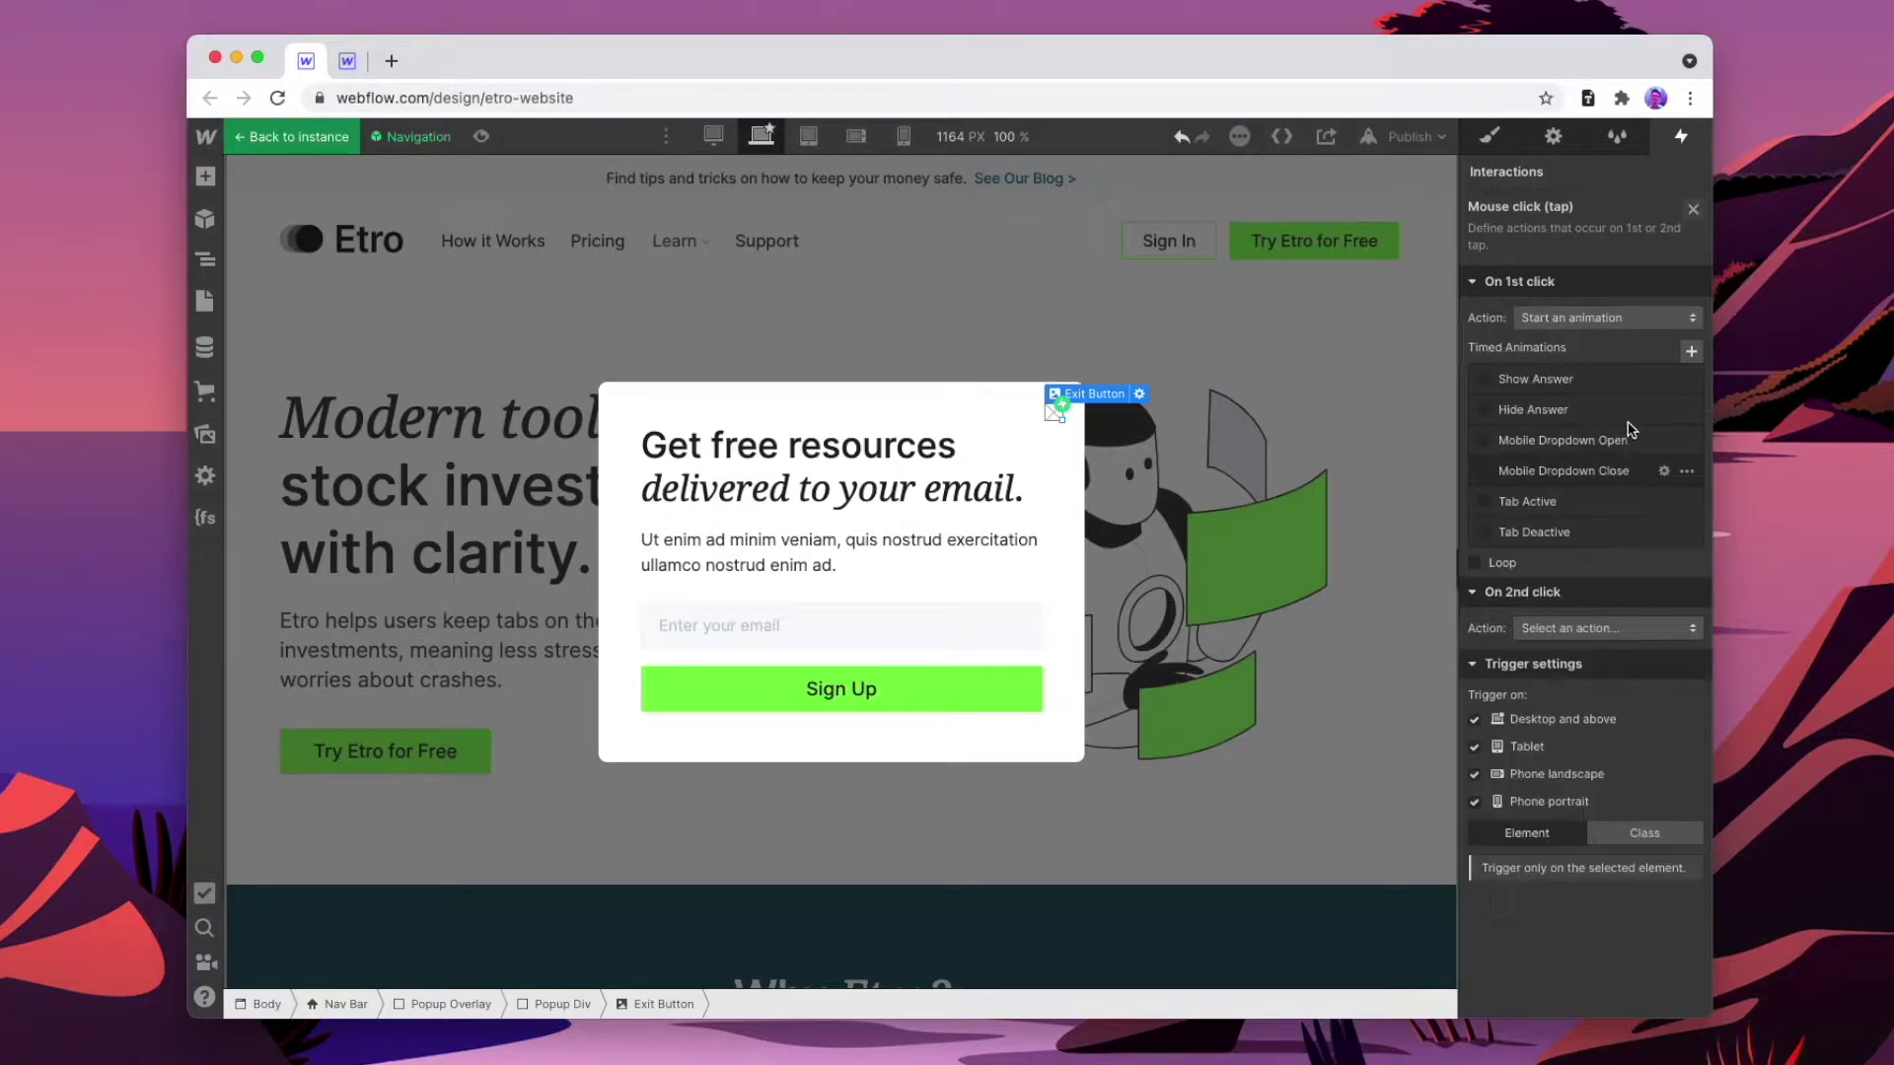
{"action": "left_click", "coordinate": [1691, 353]}
{"action": "type", "text": "c"}
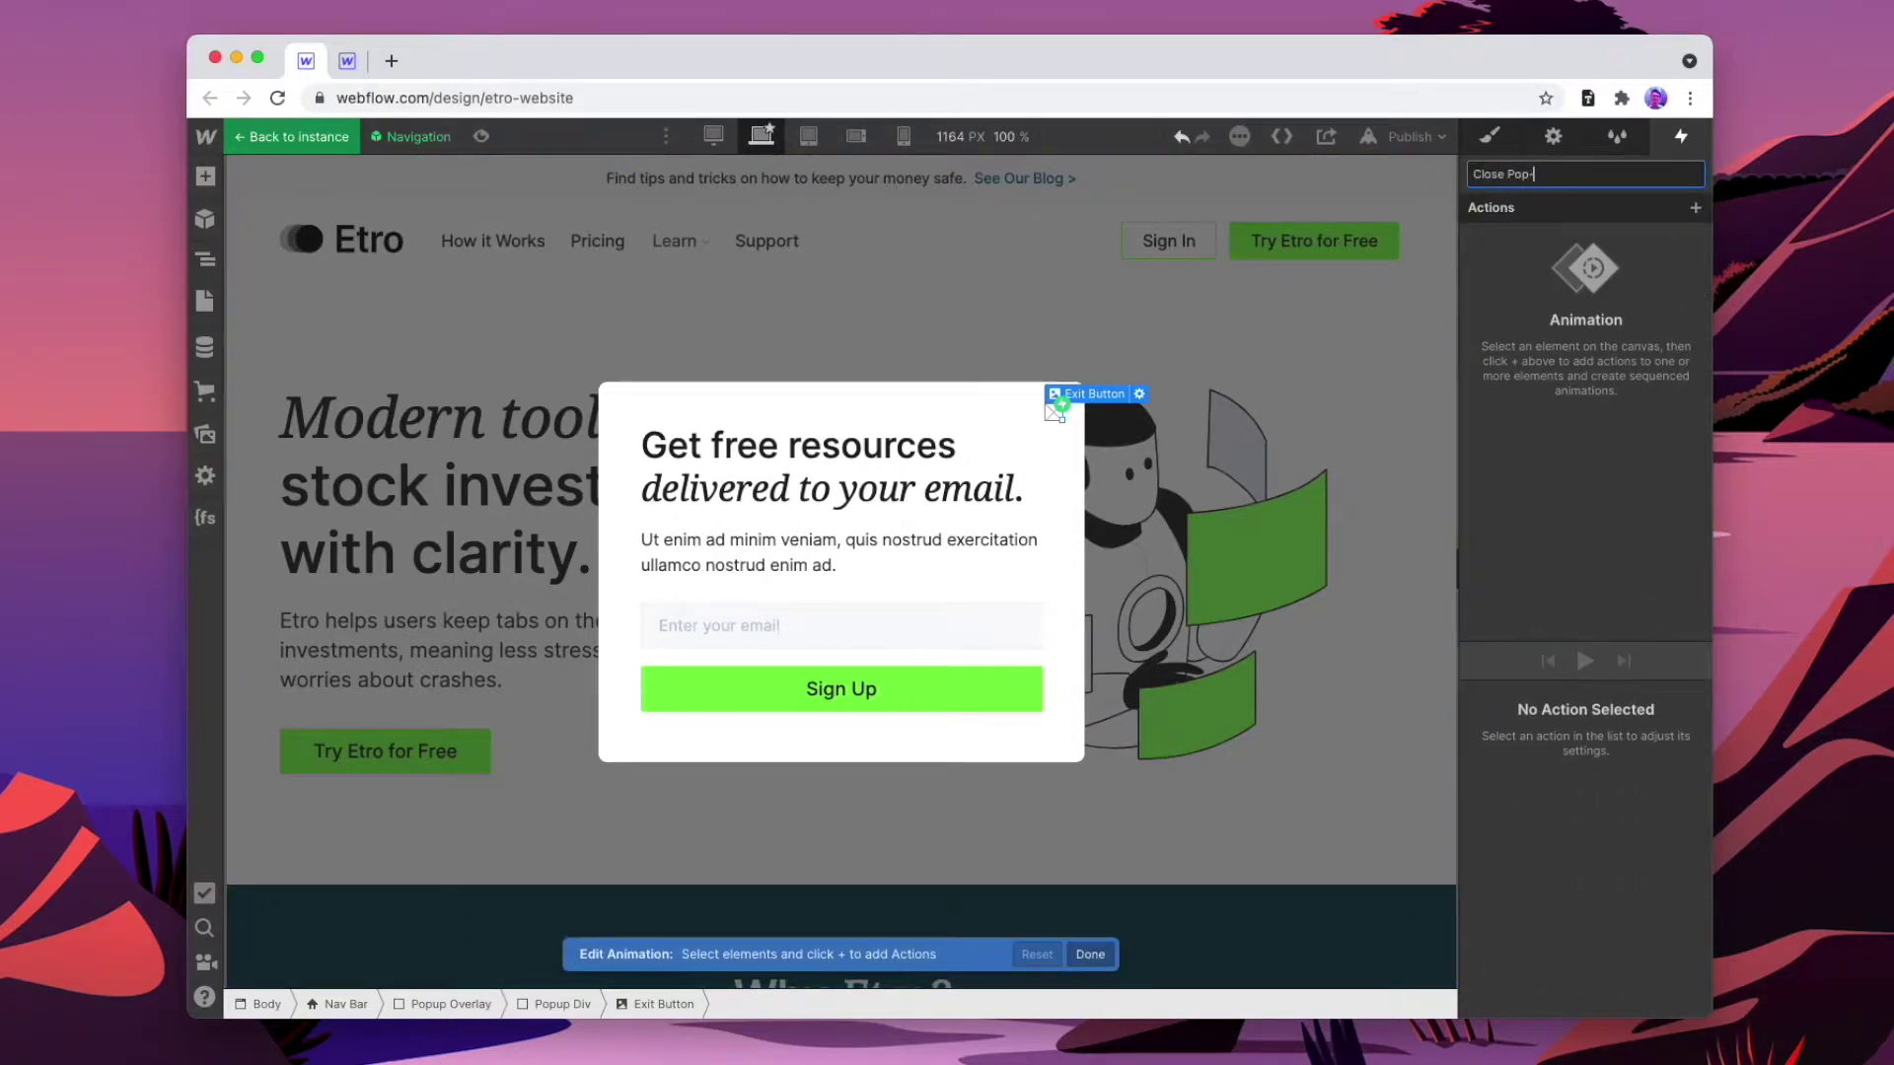
{"action": "key", "text": "Return"}
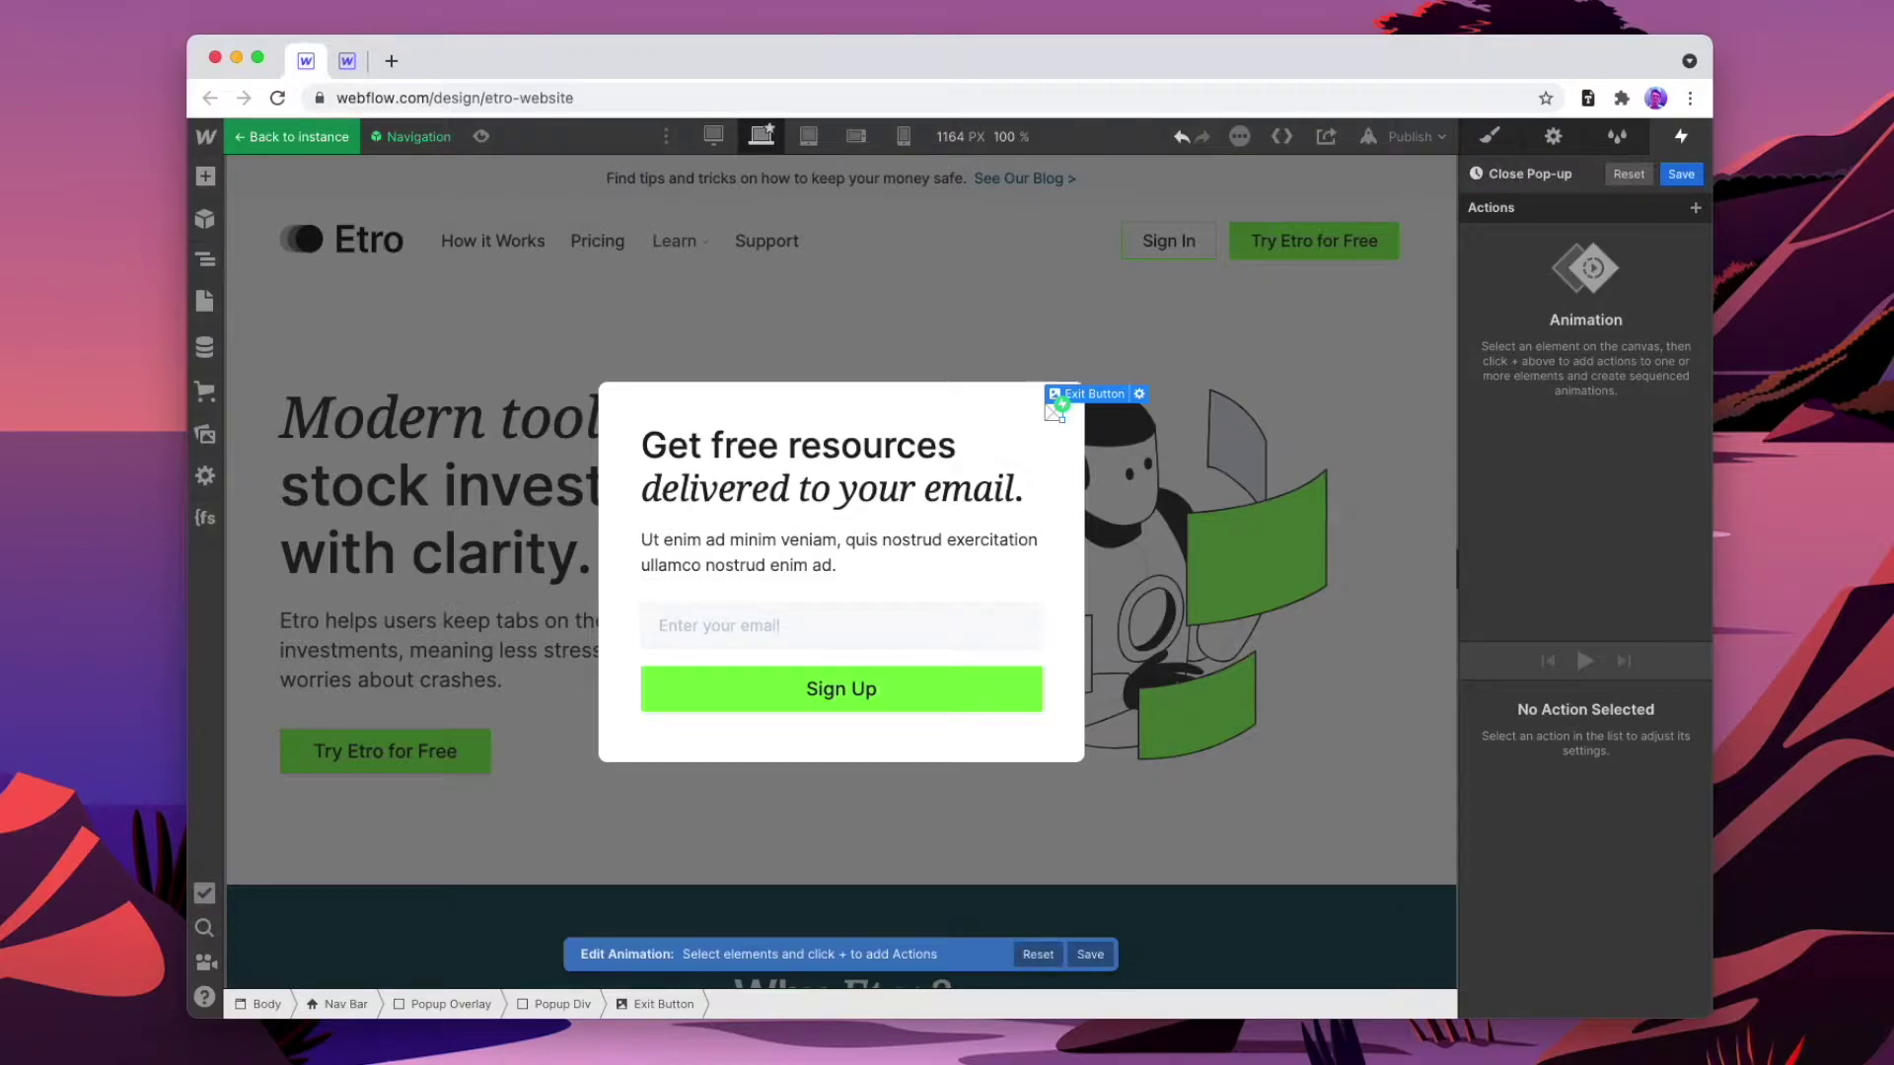
- Make Close Pop-up set the Popup Overlay's display to none, and save it
{"action": "left_click", "coordinate": [450, 1005]}
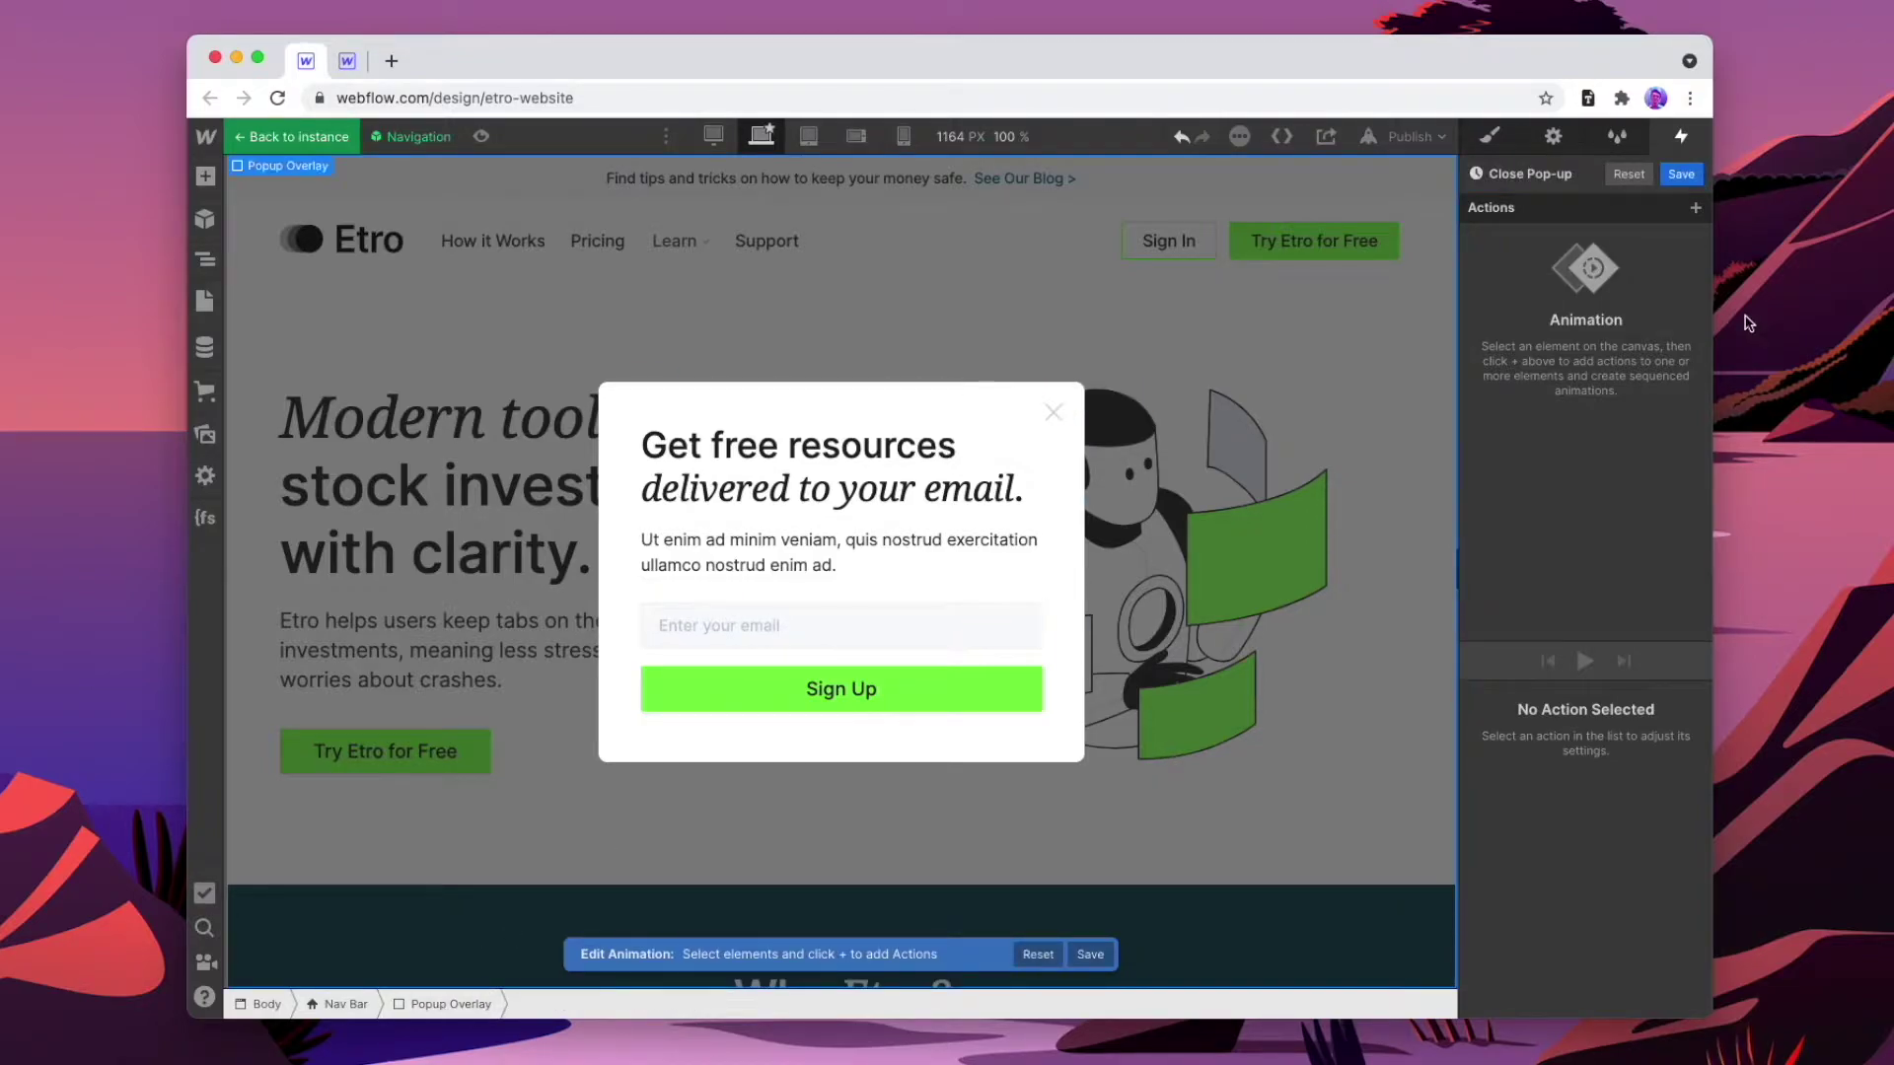
{"action": "left_click", "coordinate": [1695, 207]}
{"action": "left_click", "coordinate": [1528, 561]}
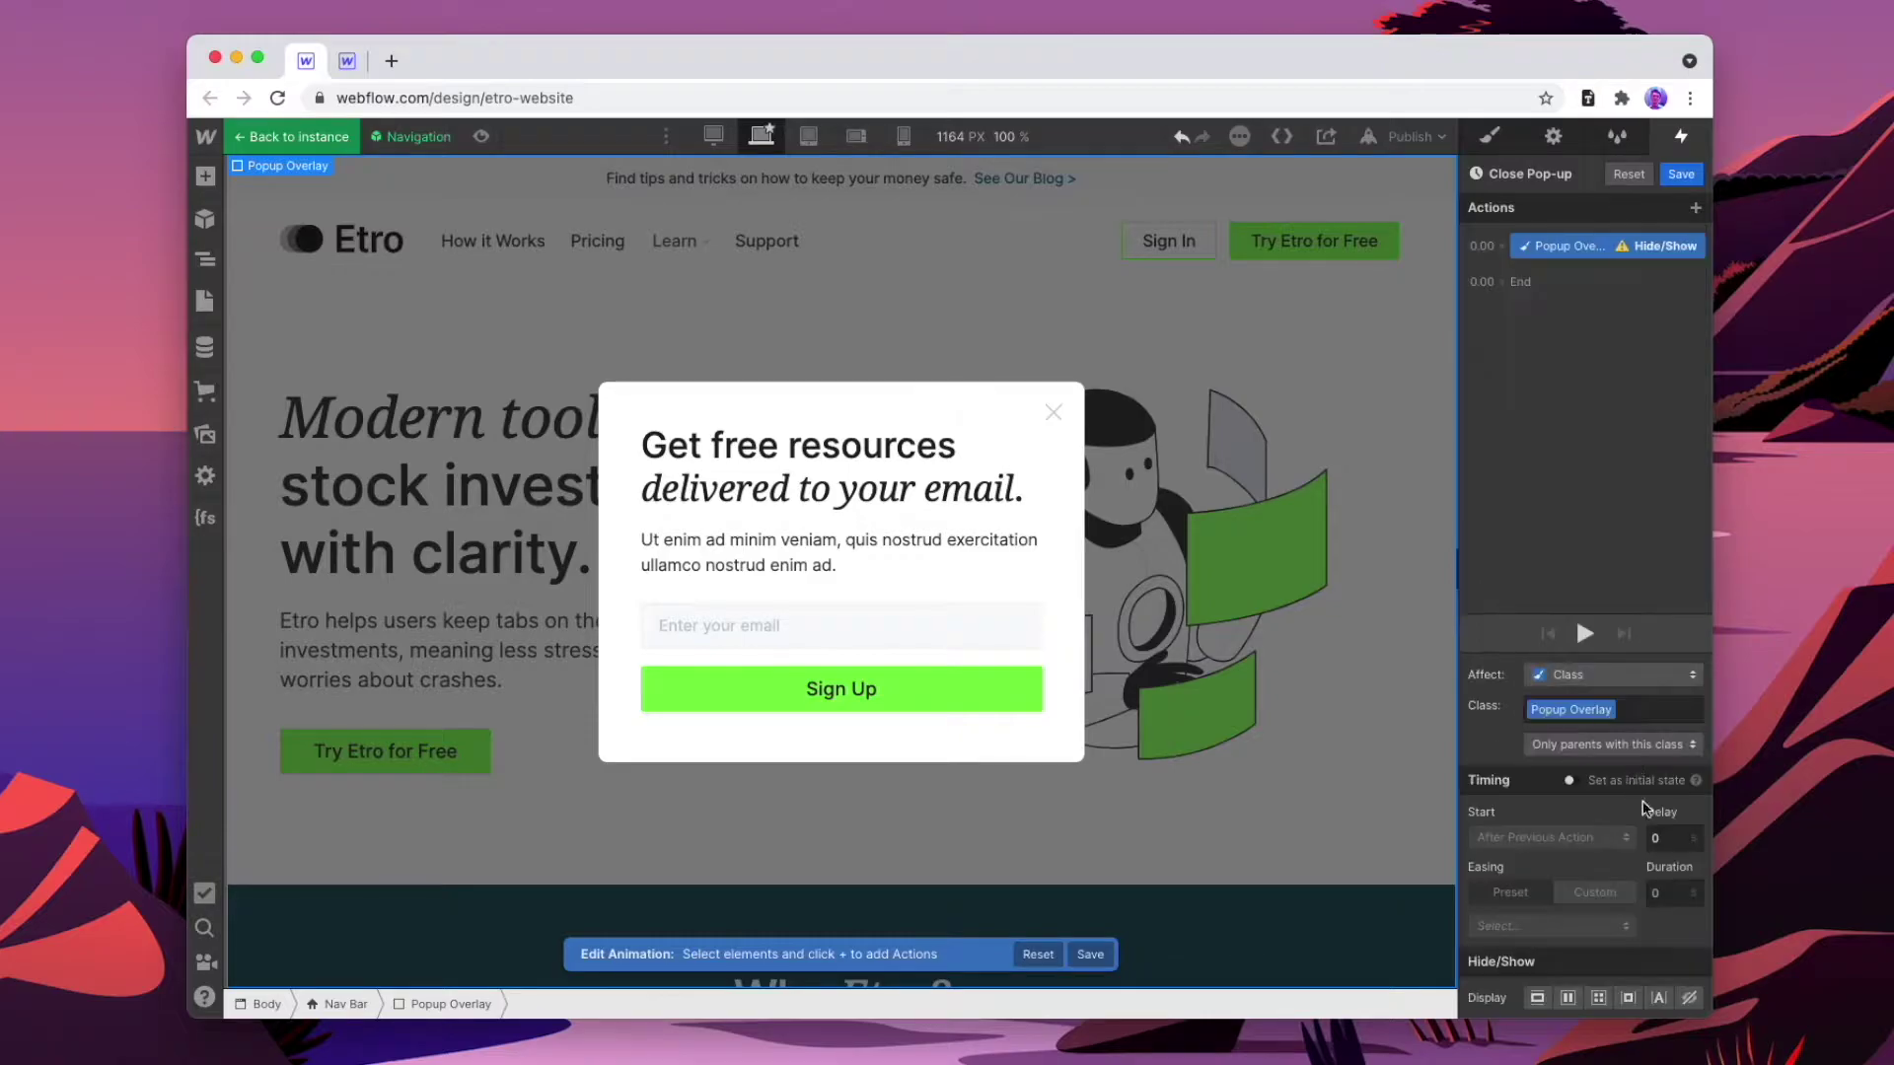
{"action": "left_click", "coordinate": [1691, 1000]}
{"action": "left_click", "coordinate": [1681, 174]}
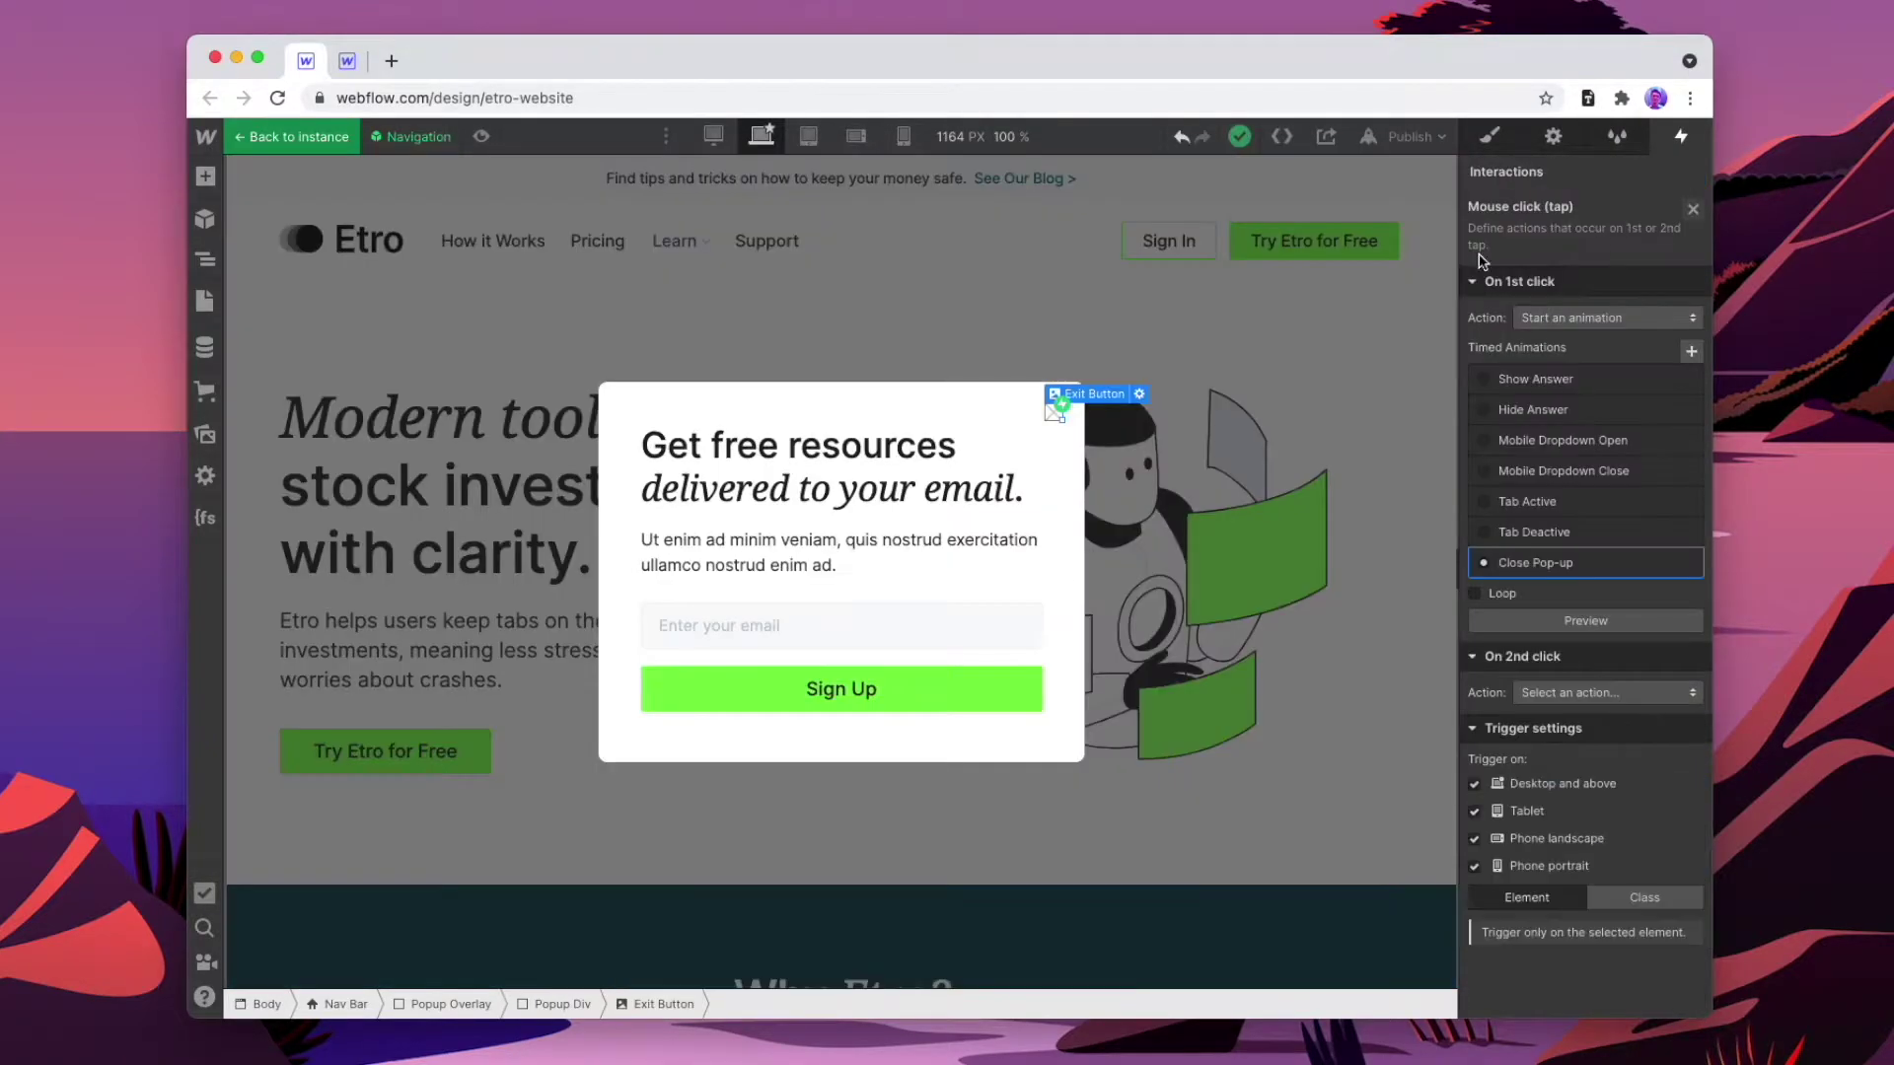
- Run Close Pop-up on backdrop click, then test closing the pop-up in preview
{"action": "left_click", "coordinate": [1692, 210]}
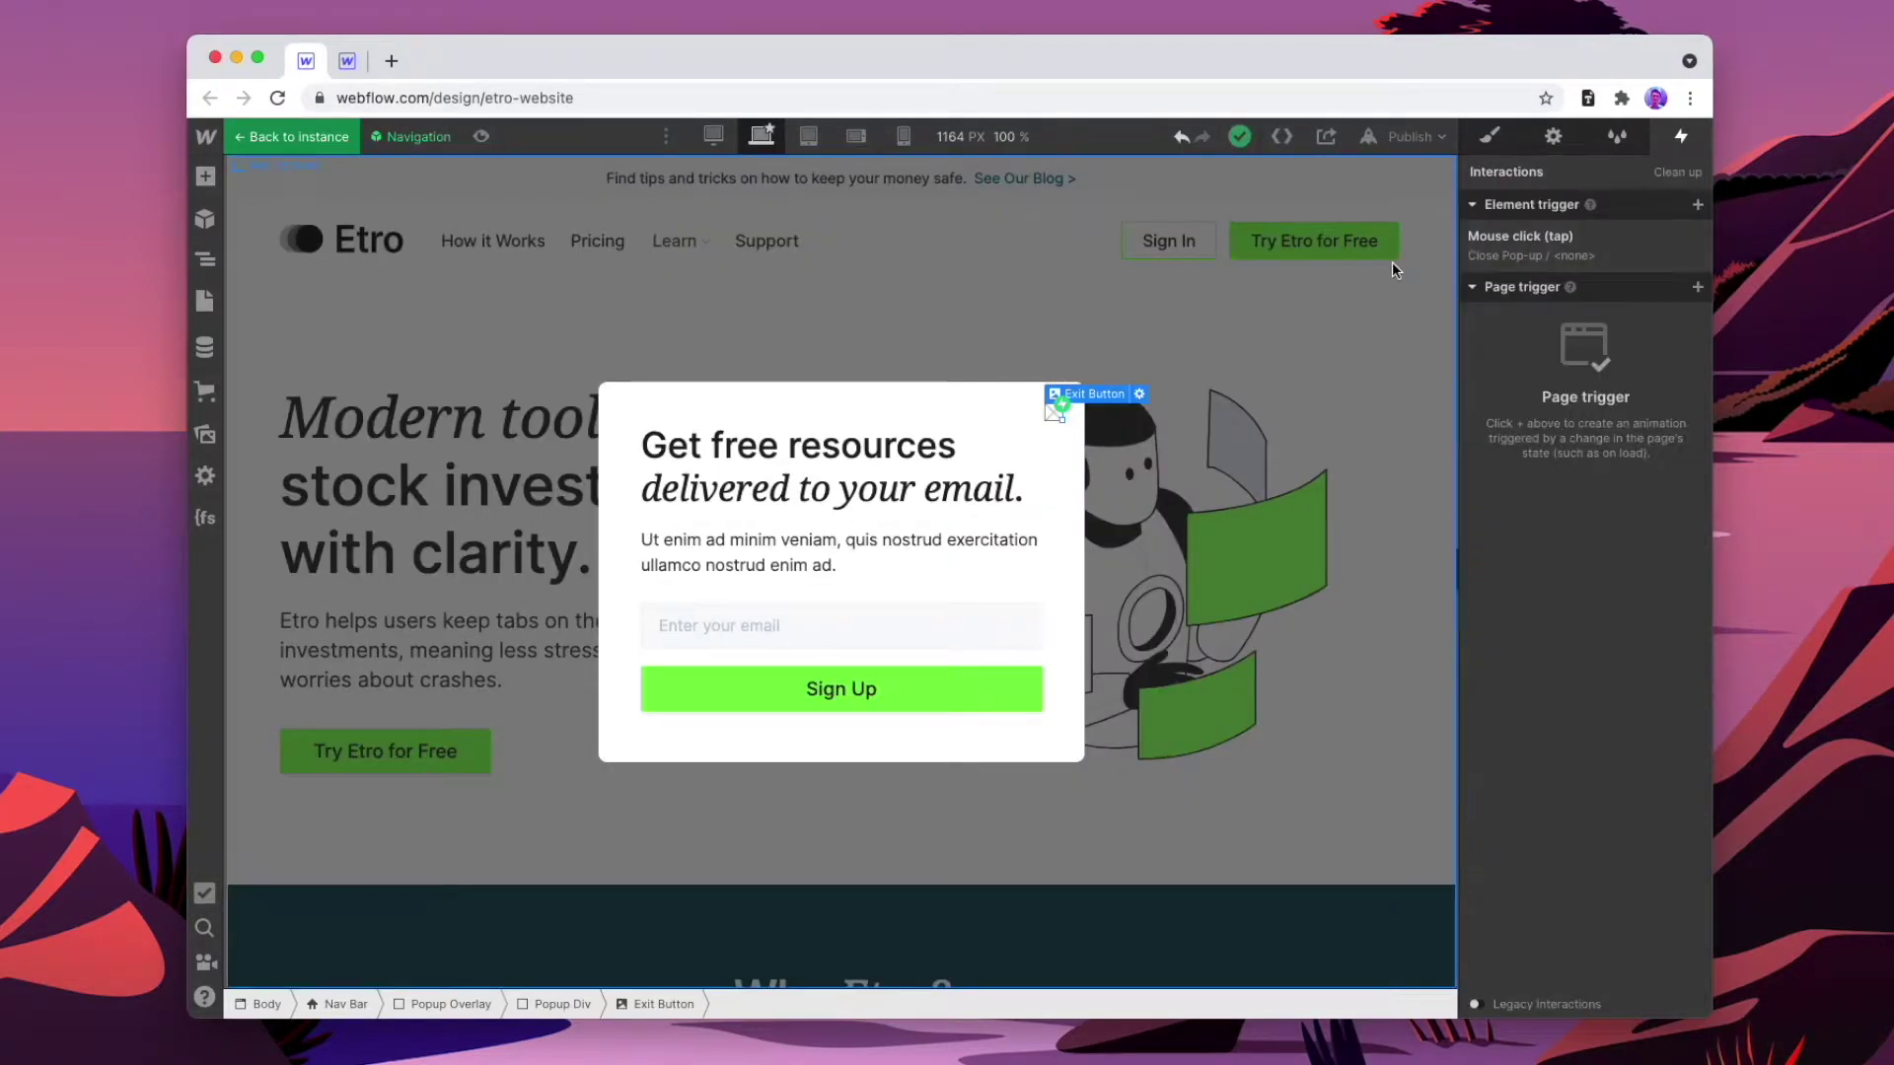
{"action": "left_click", "coordinate": [1696, 204]}
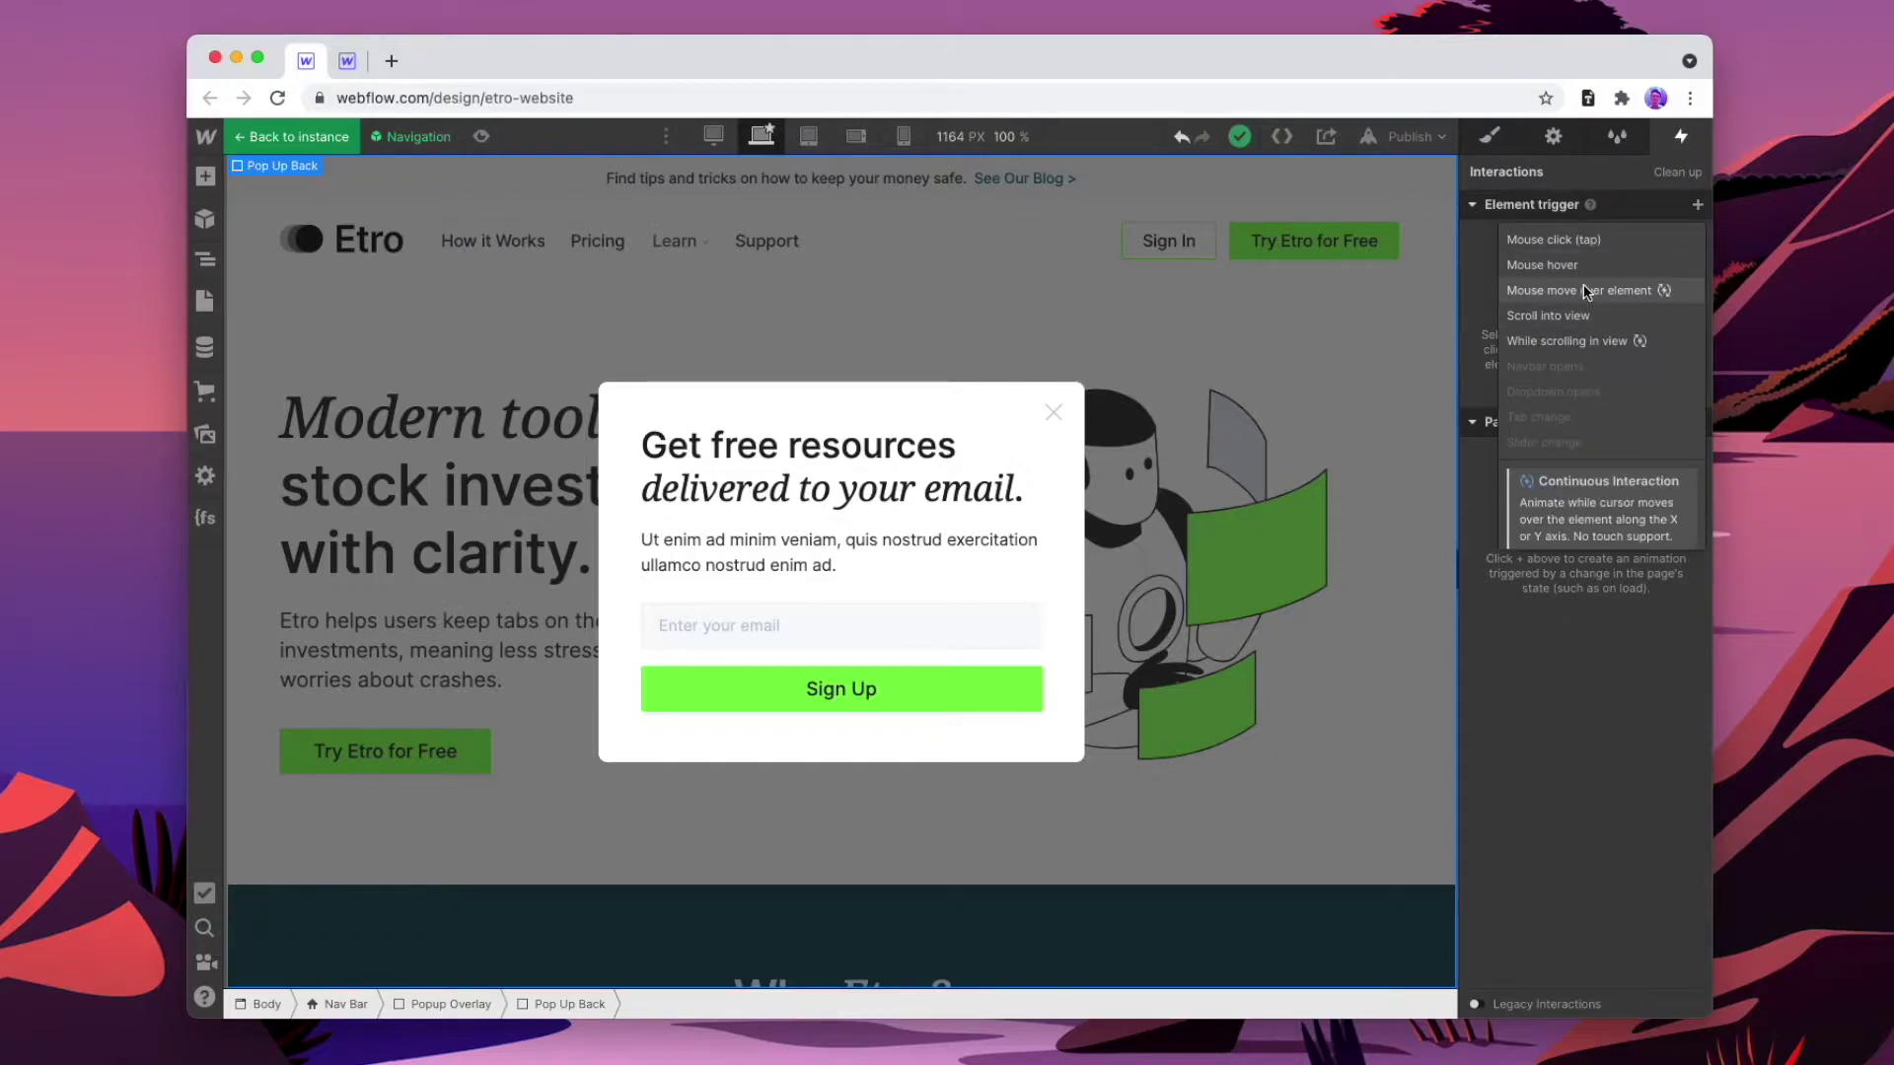
{"action": "left_click", "coordinate": [1578, 240]}
{"action": "left_click", "coordinate": [1581, 320]}
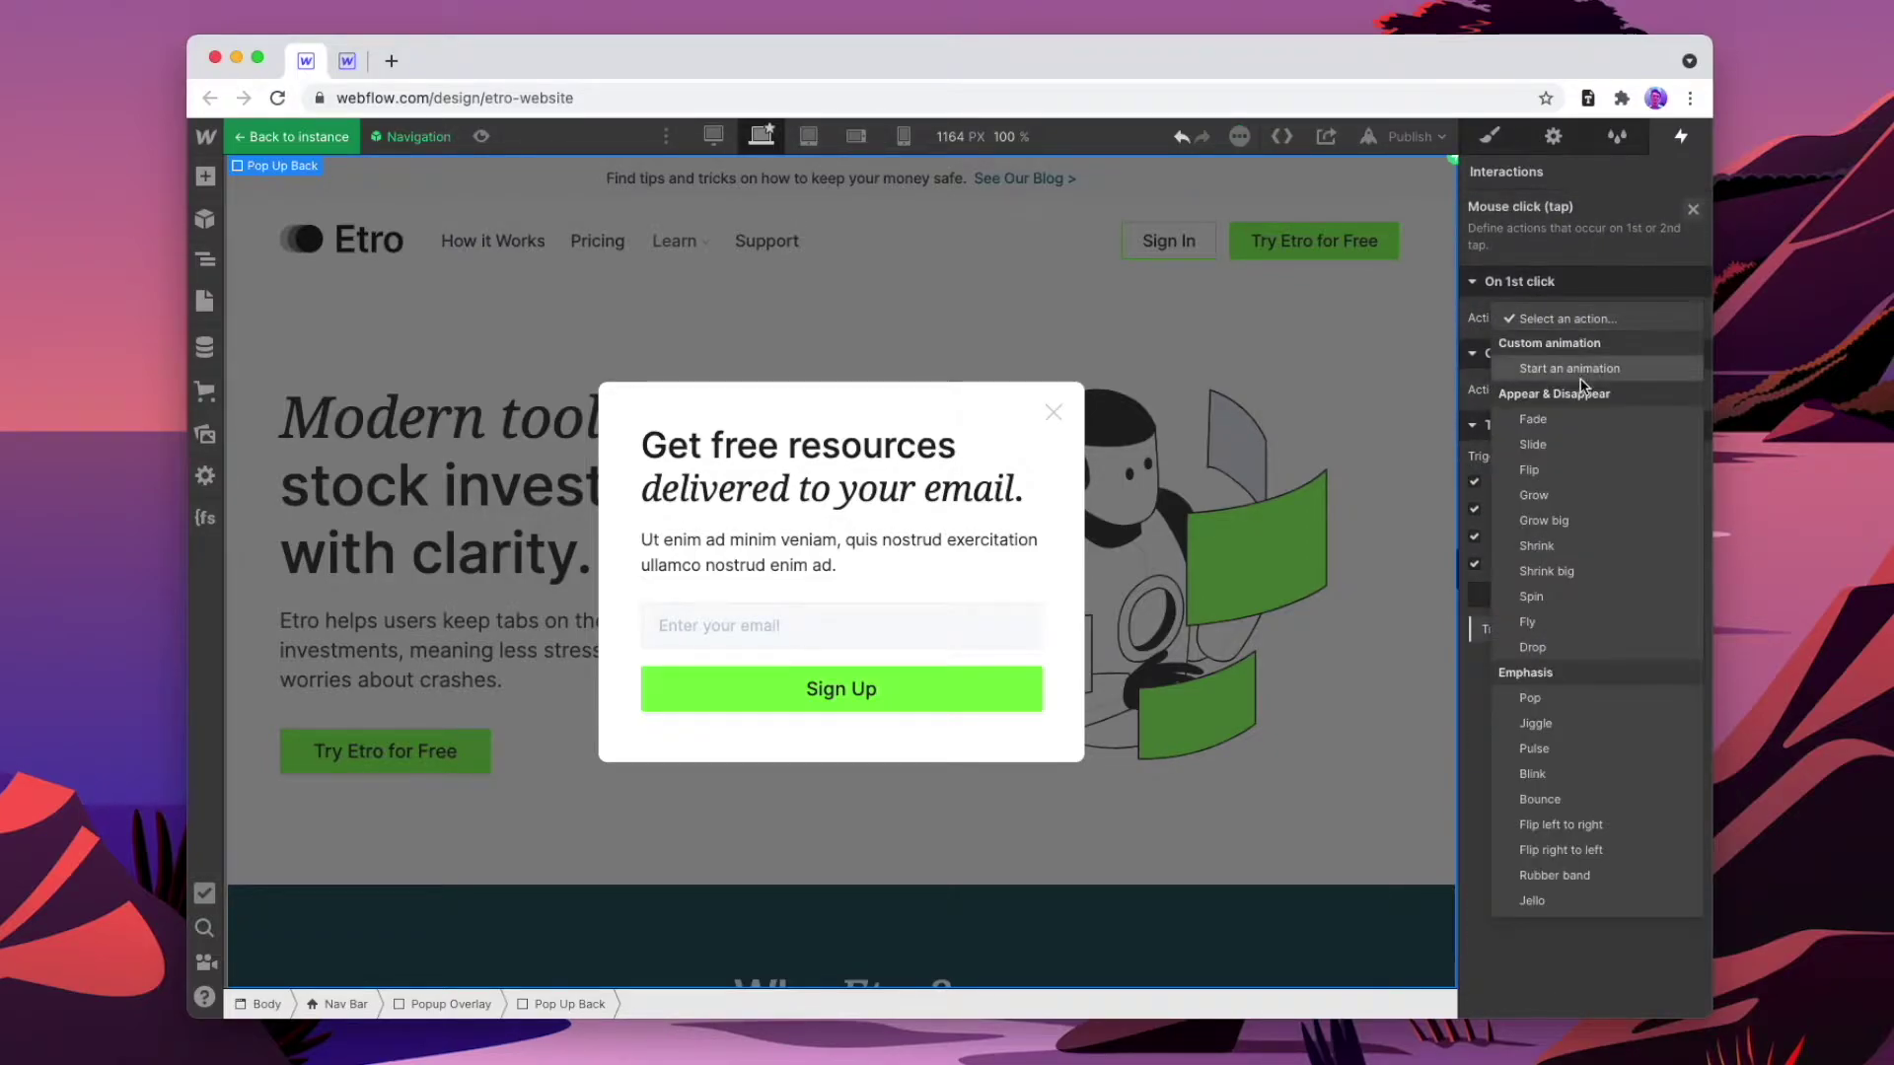
{"action": "left_click", "coordinate": [1583, 378]}
{"action": "left_click", "coordinate": [1576, 569]}
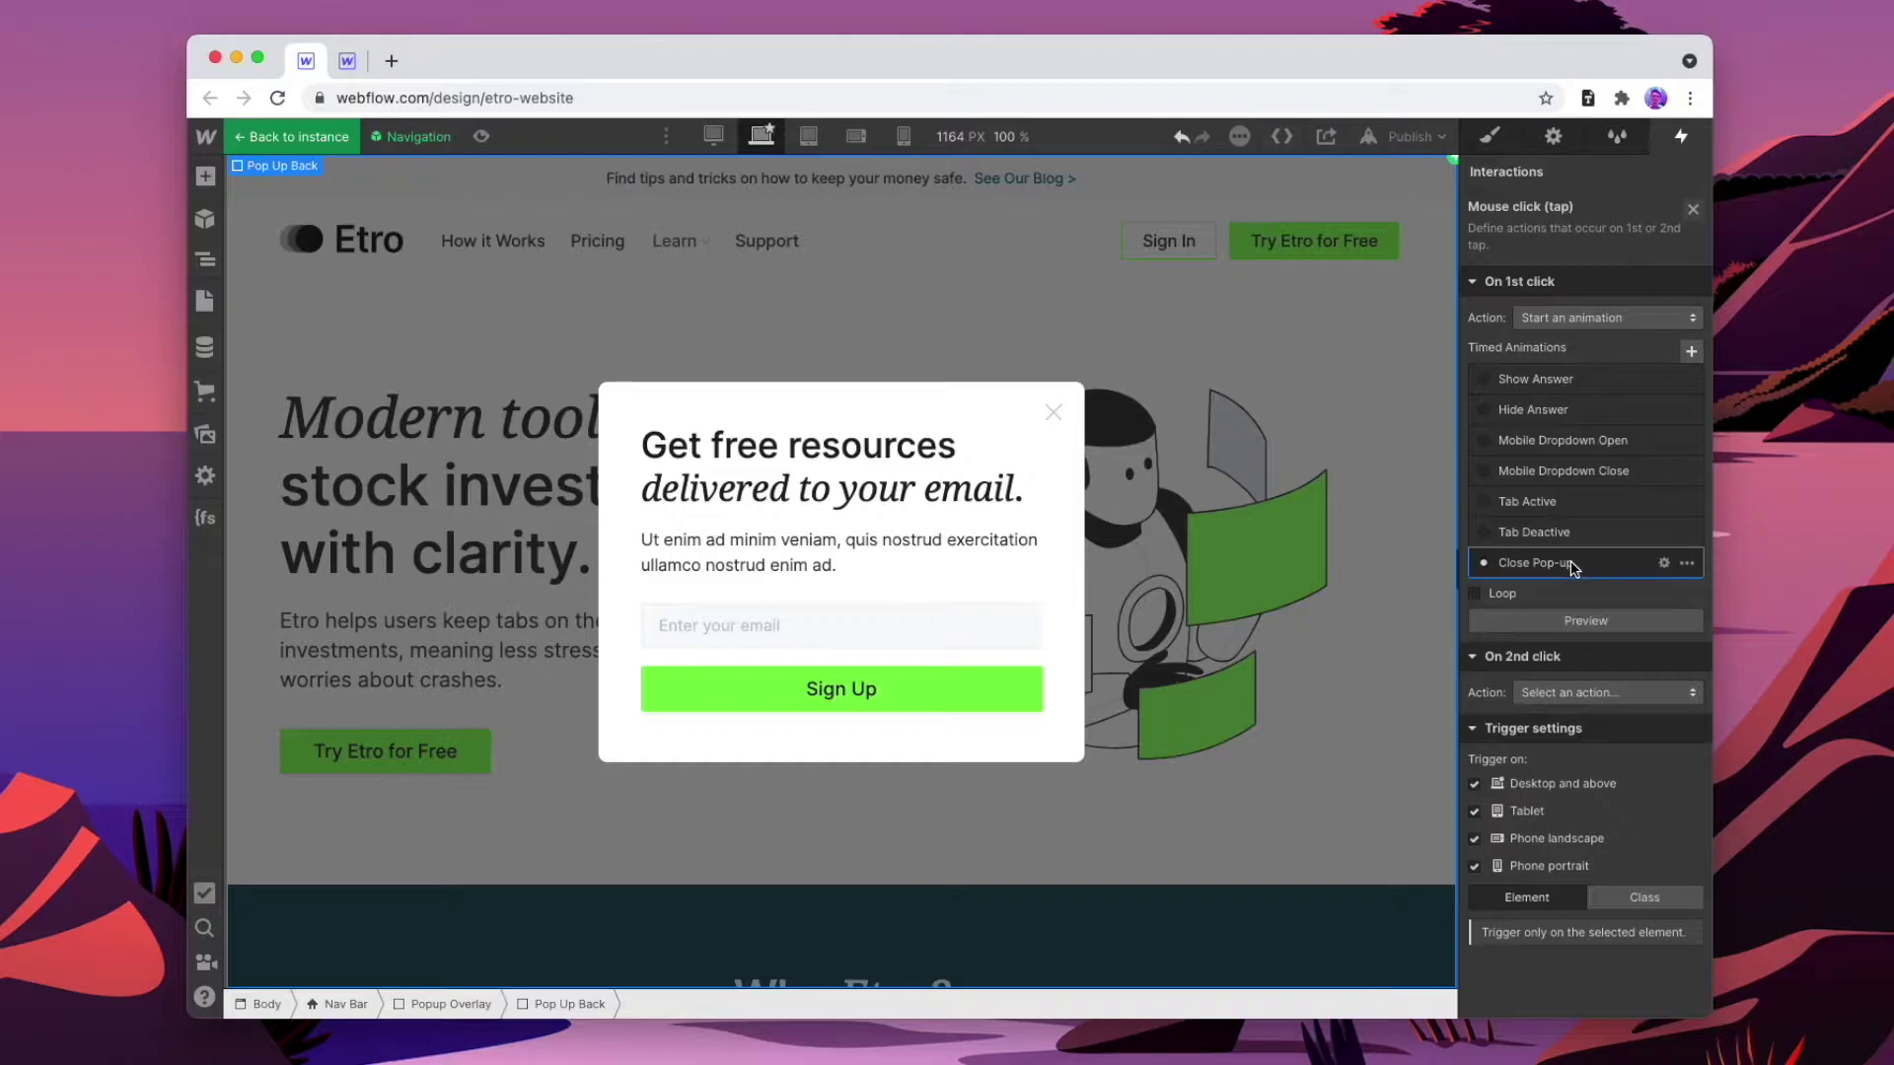
{"action": "left_click", "coordinate": [482, 138]}
{"action": "left_click", "coordinate": [1162, 429]}
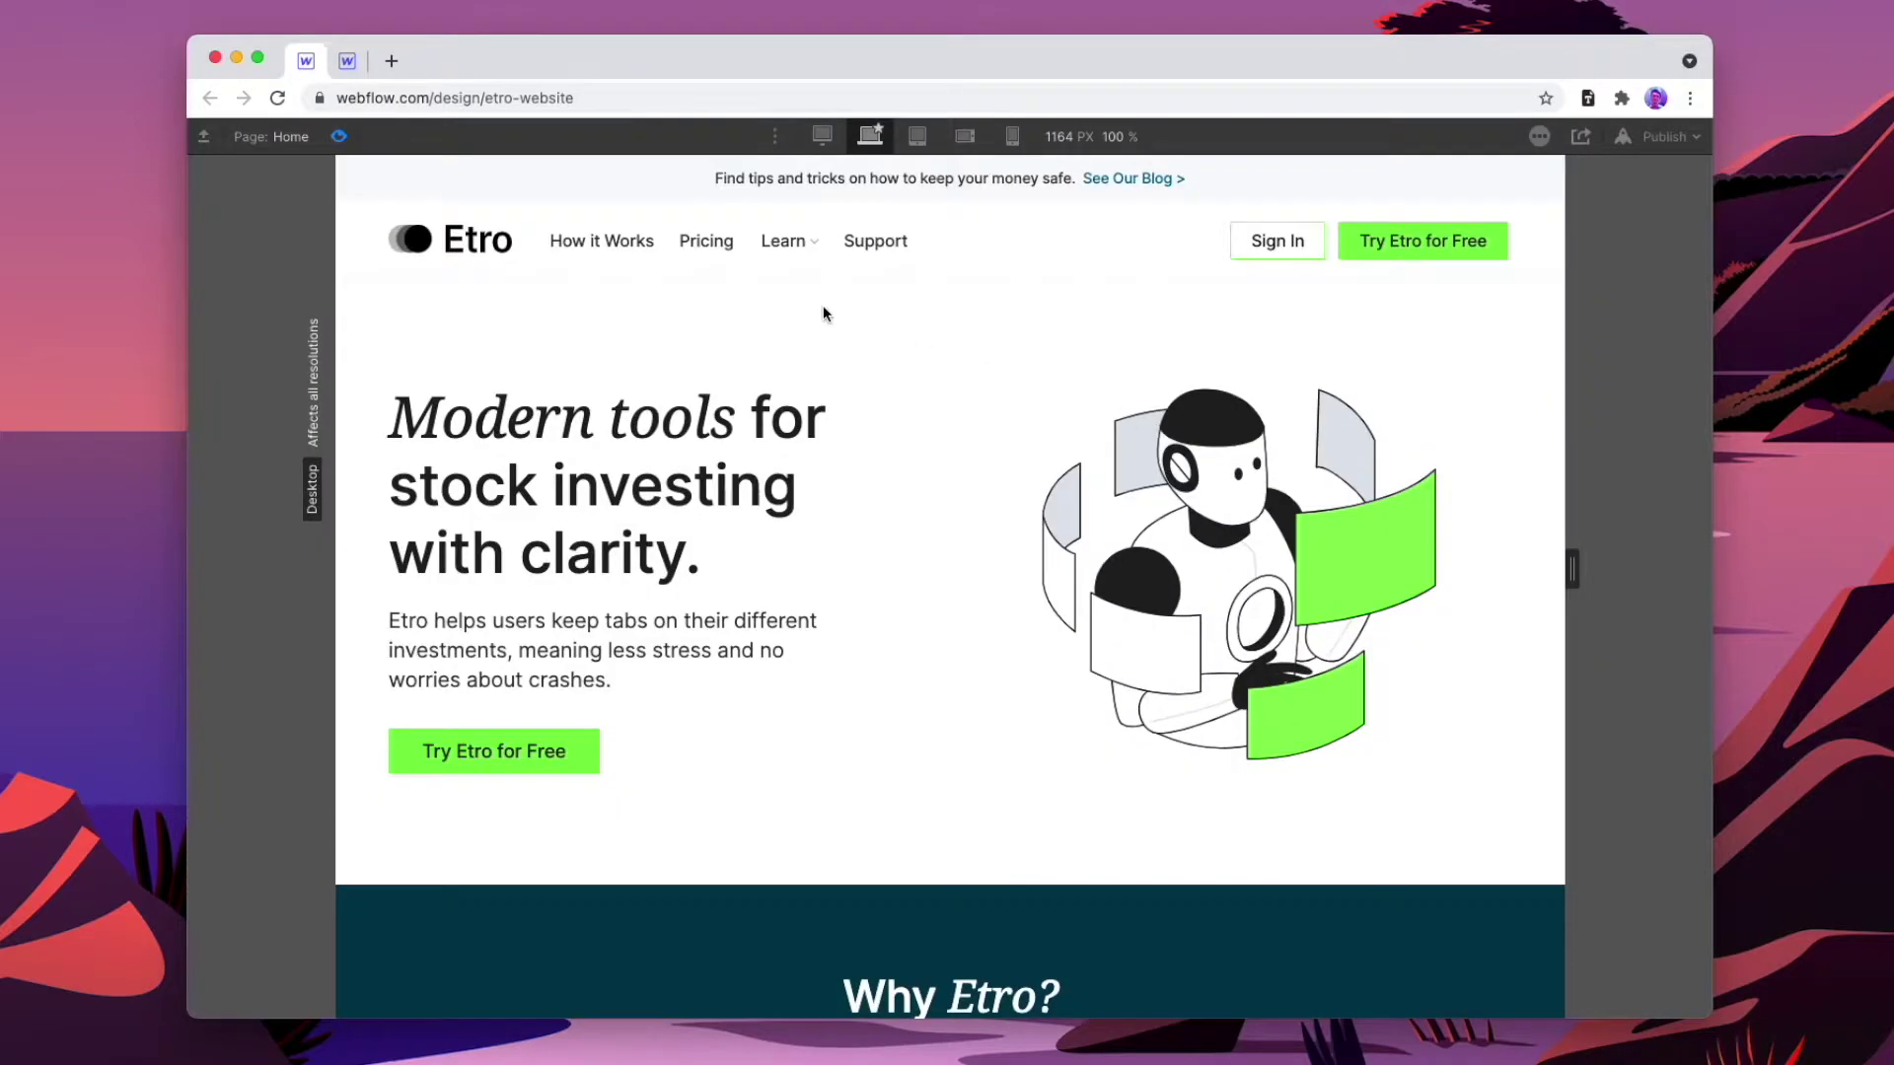
- Re-run the preview, close the pop-up with its X, and return to the Designer
{"action": "left_click", "coordinate": [338, 136]}
{"action": "left_click", "coordinate": [482, 138]}
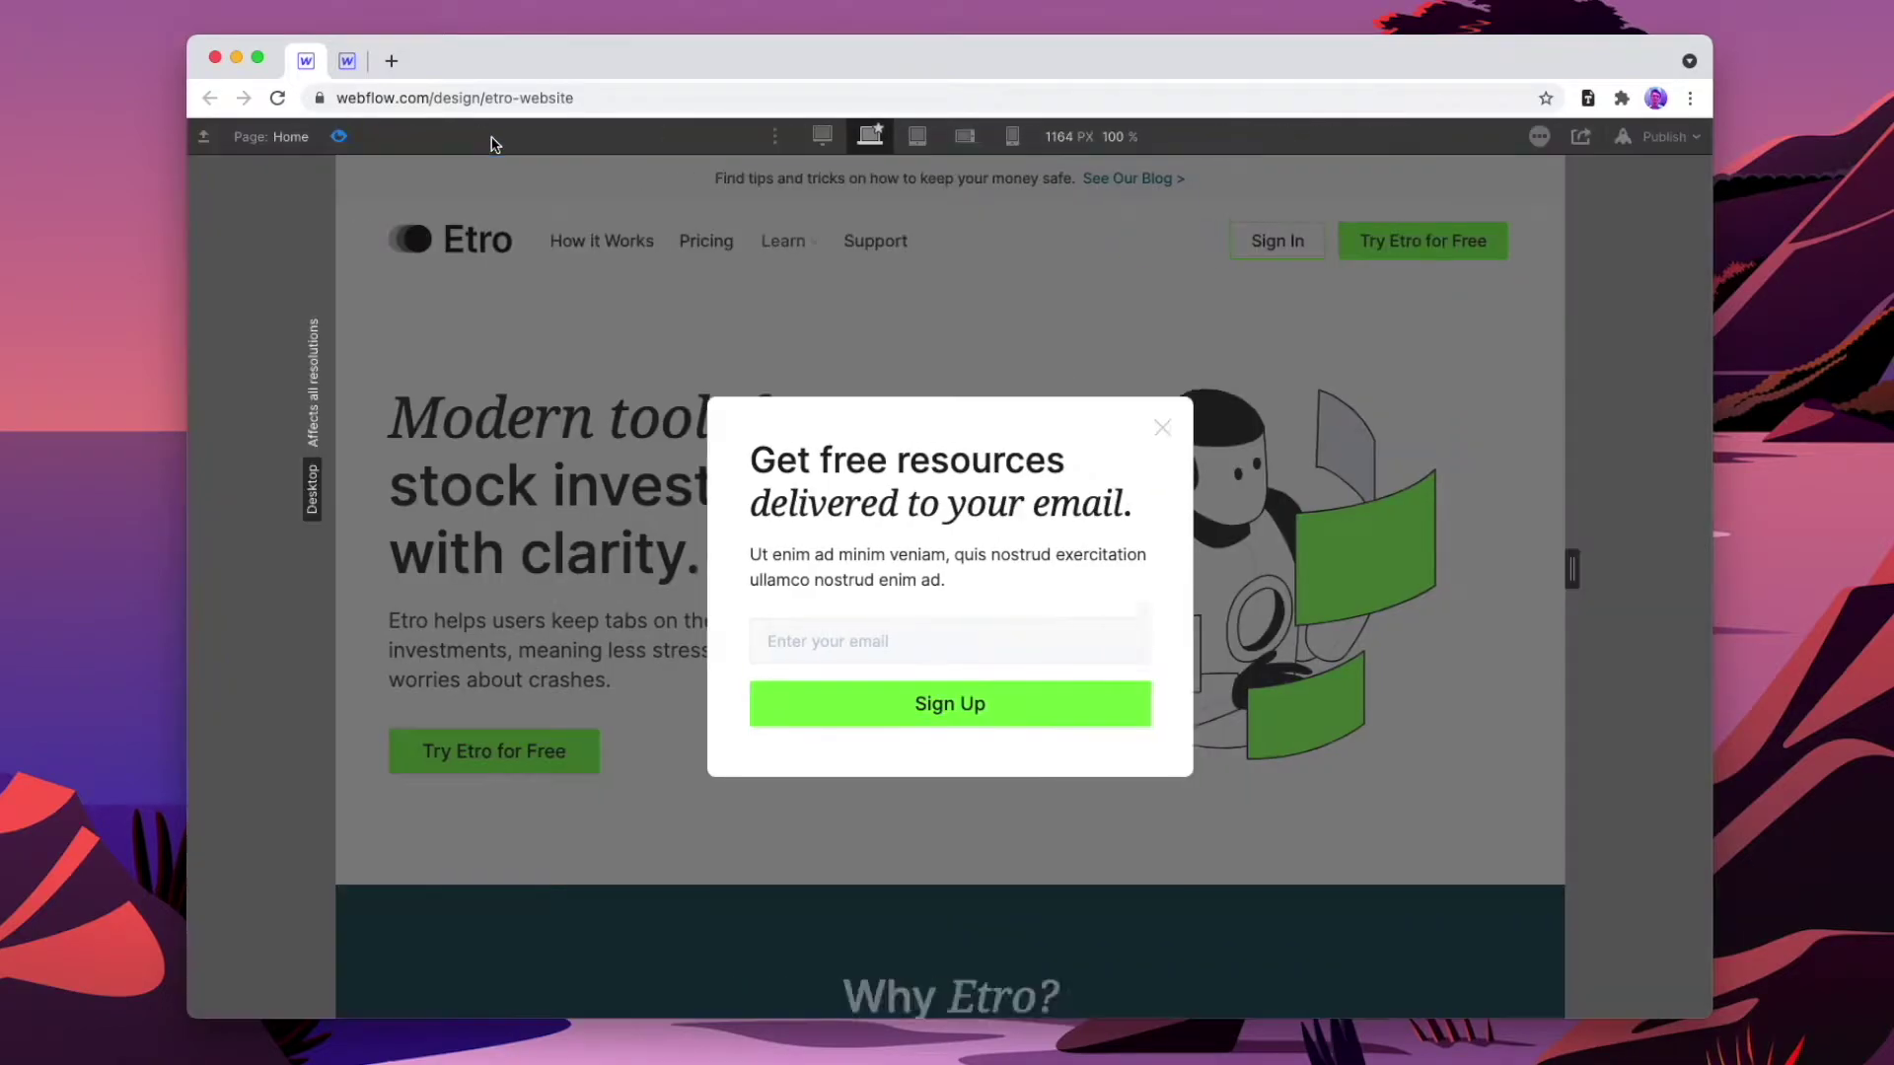
{"action": "left_click", "coordinate": [1103, 282]}
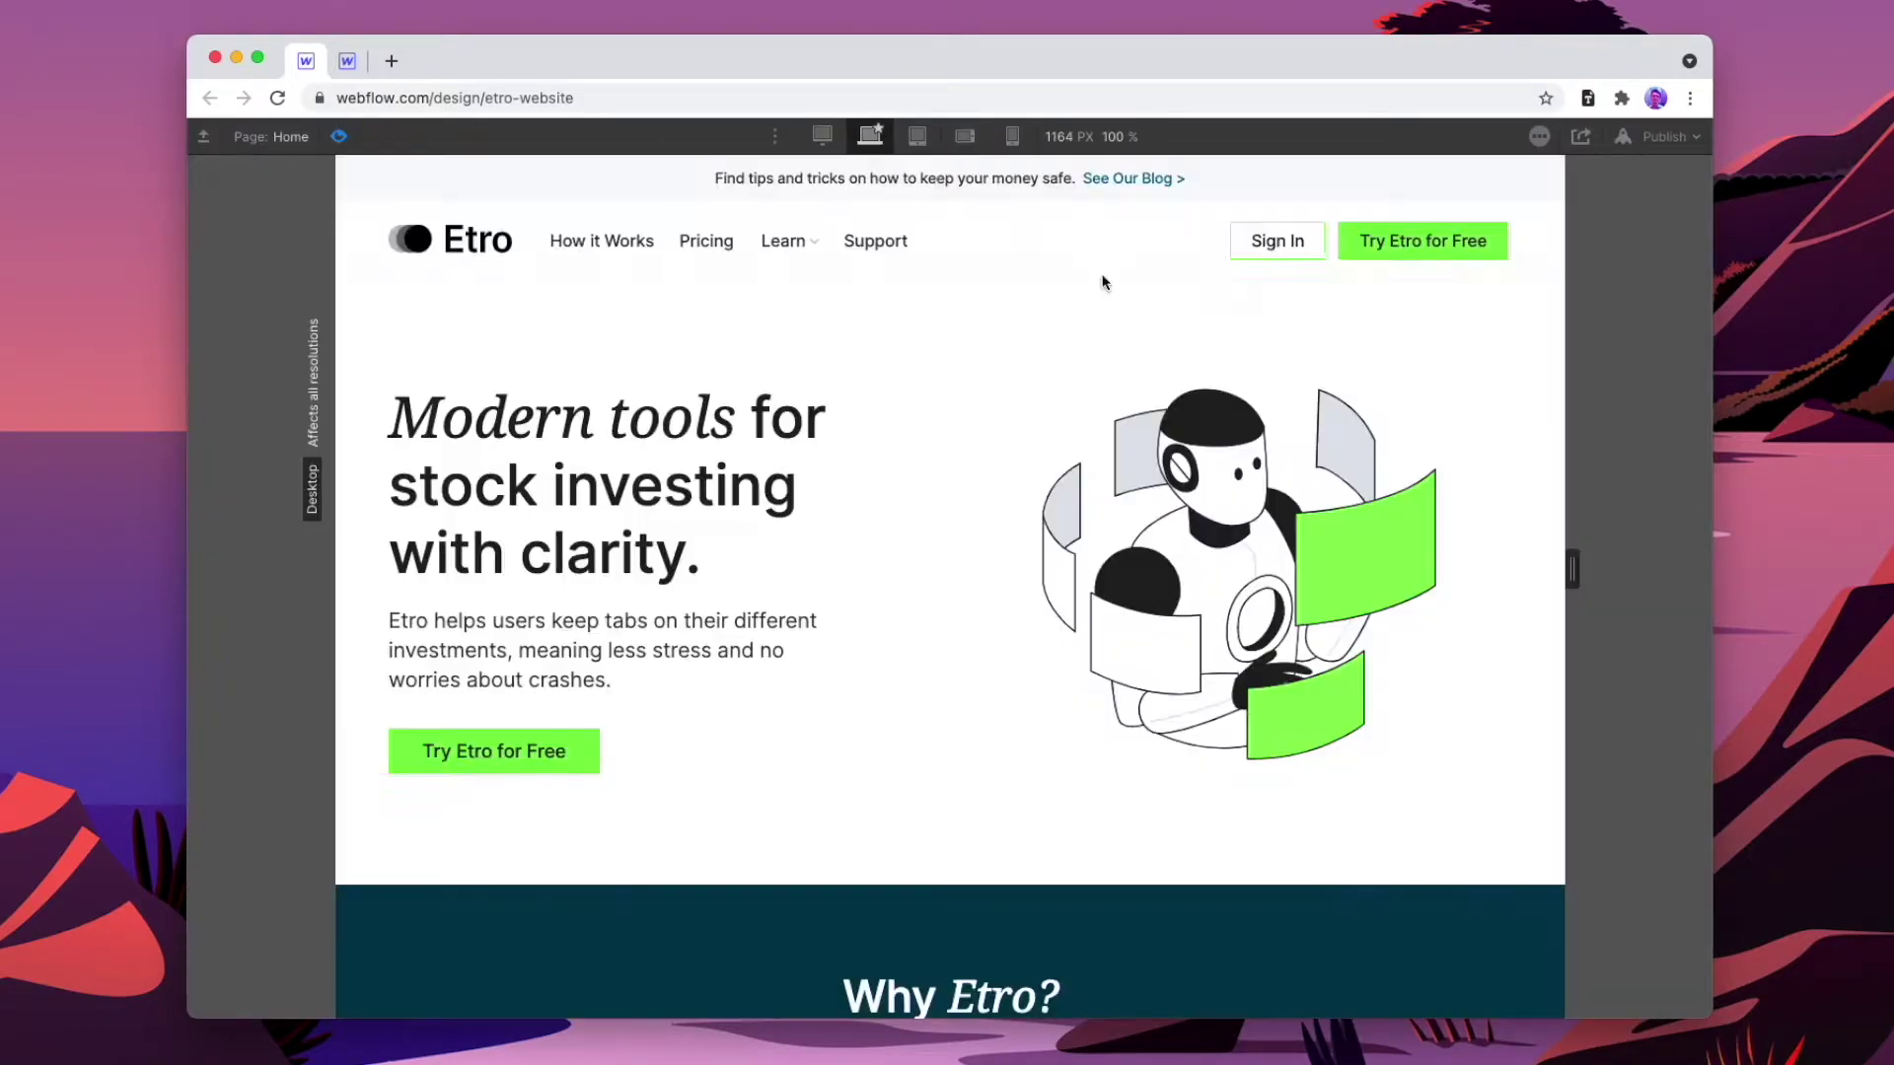
{"action": "left_click", "coordinate": [341, 137]}
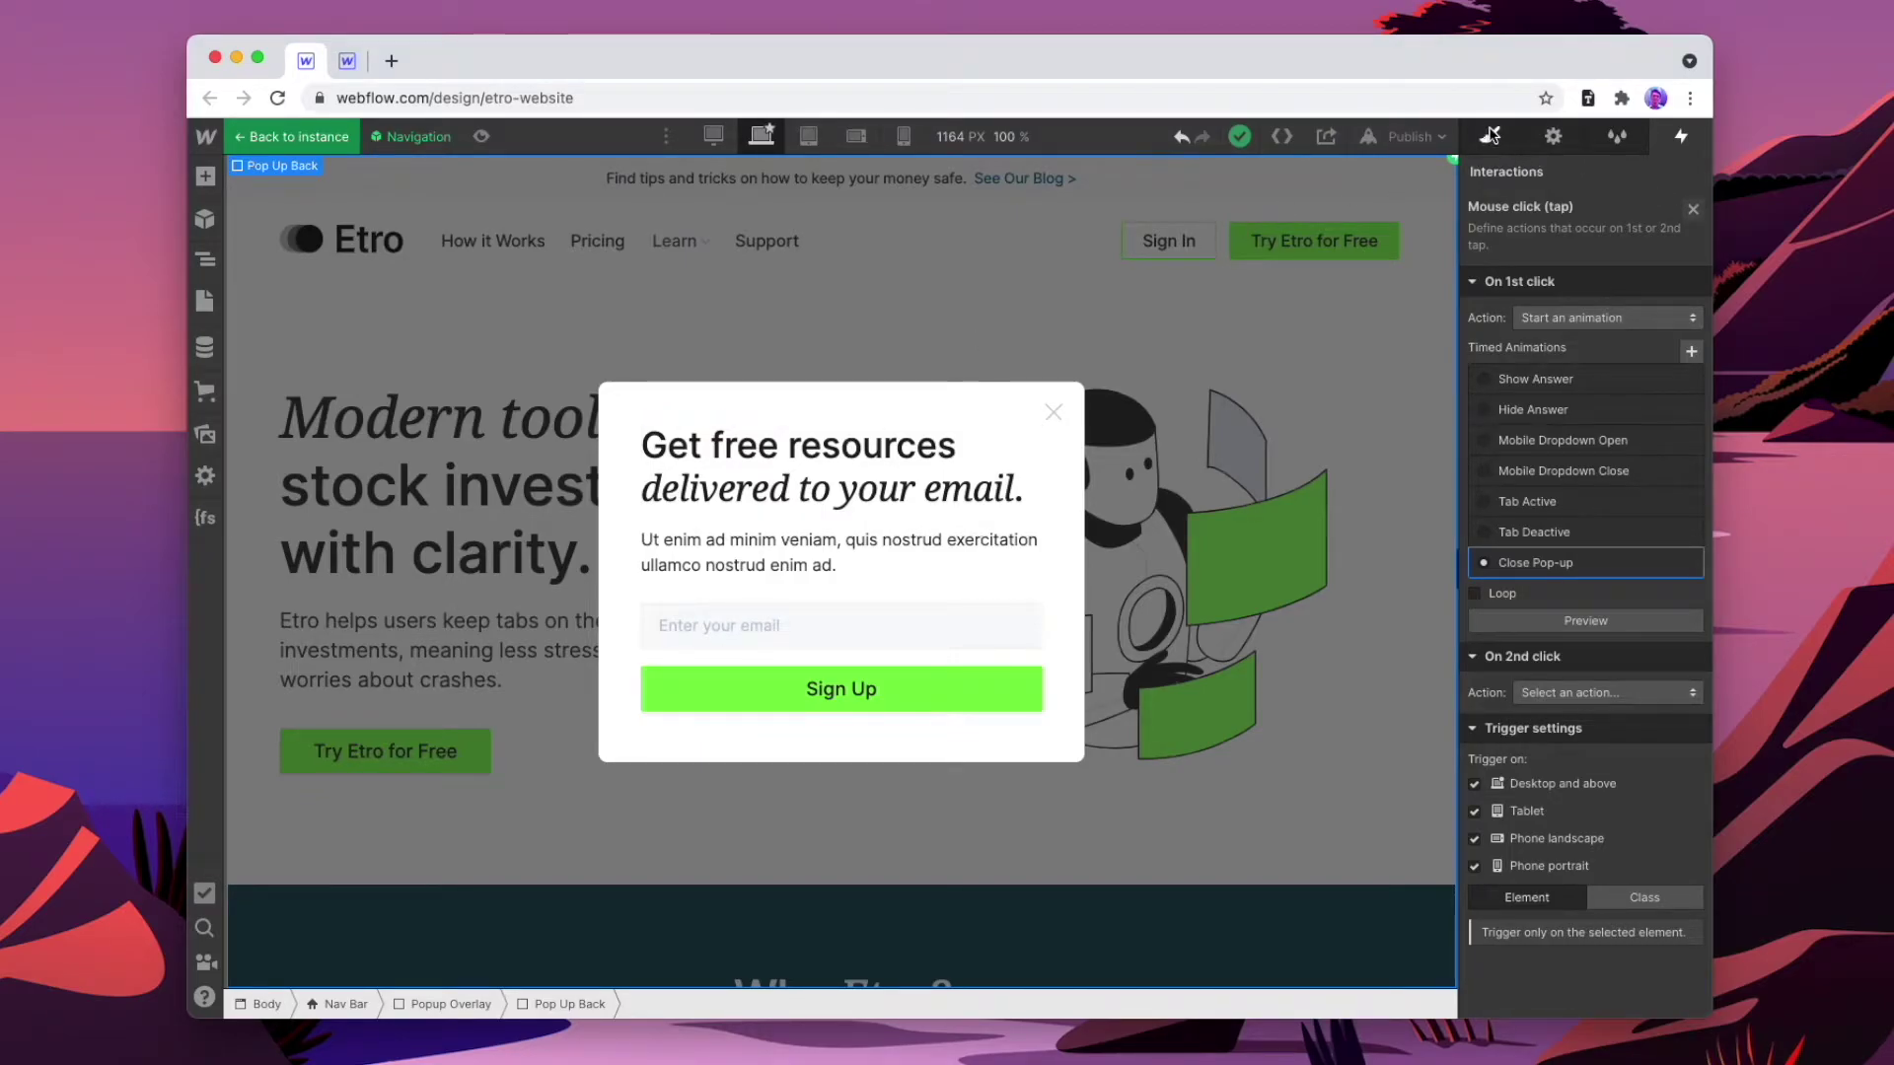
{"action": "left_click", "coordinate": [1491, 136]}
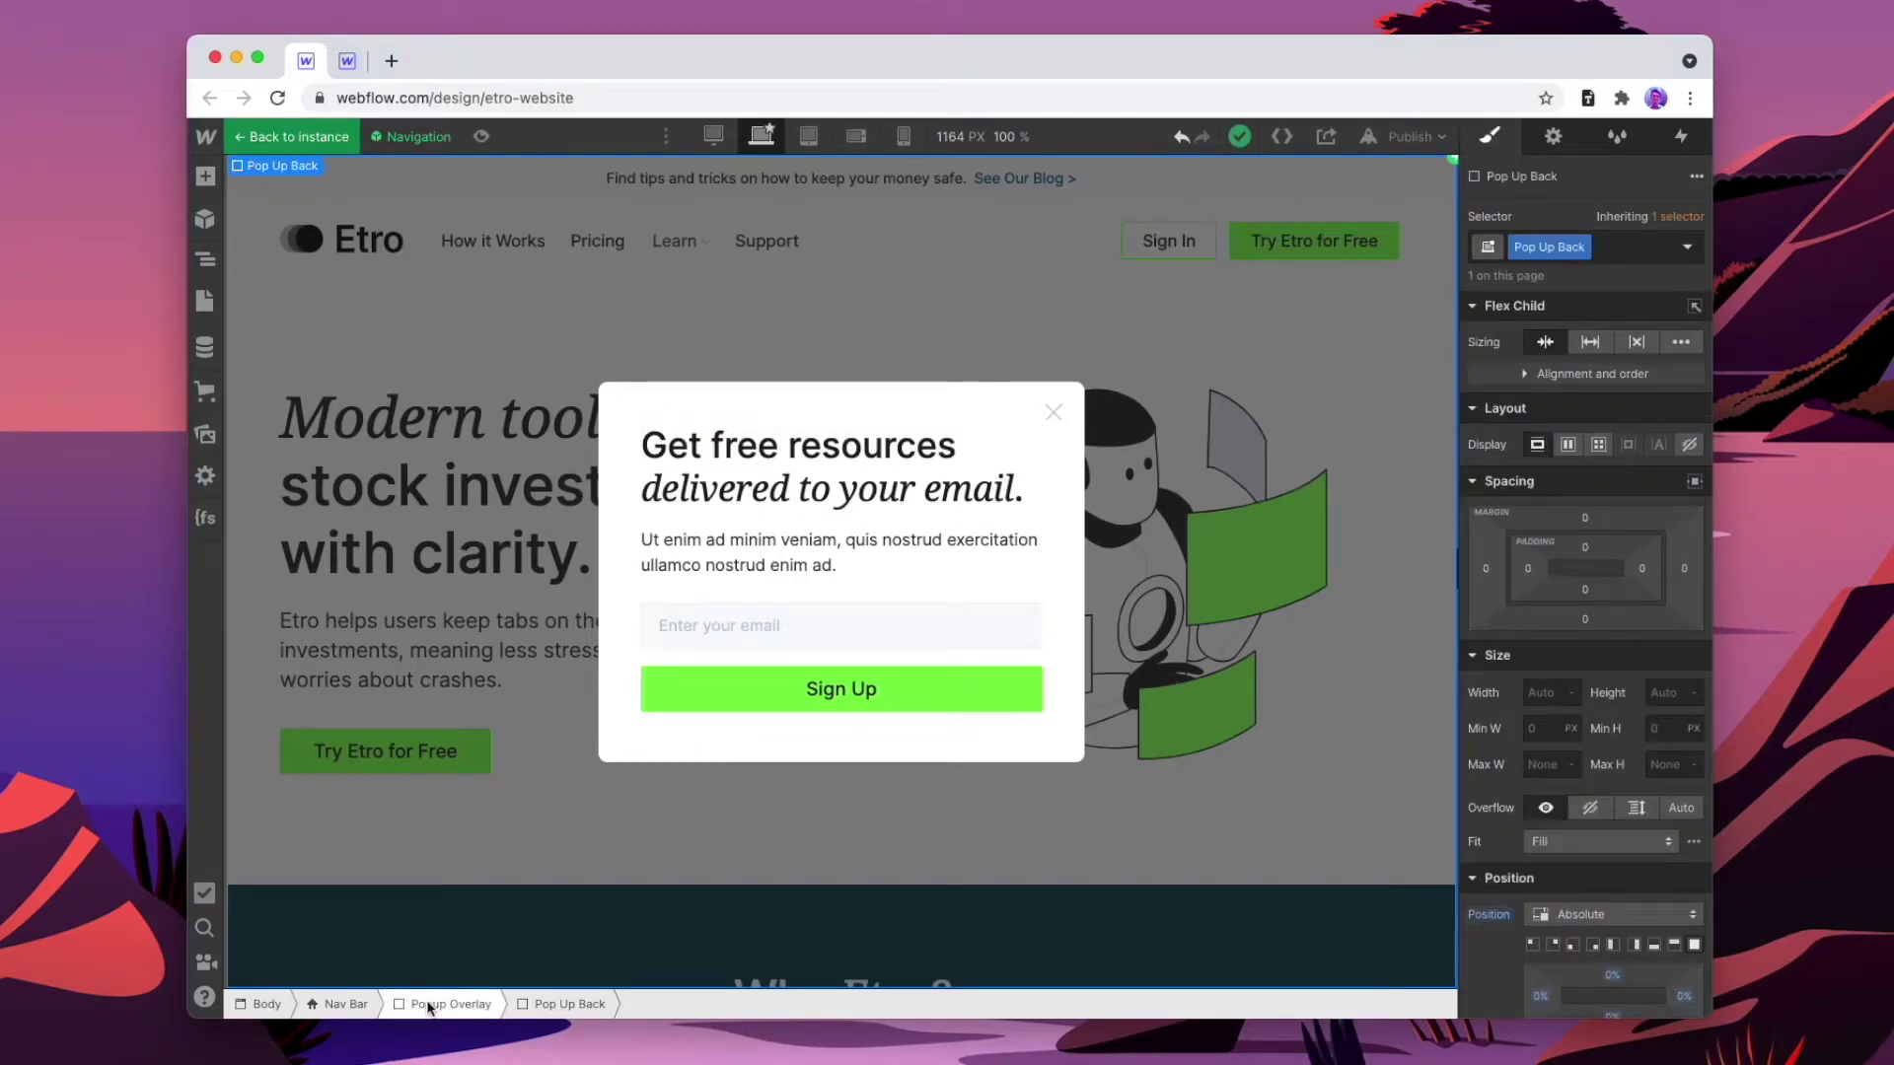
- Set the Popup Overlay's display to None so the home page loads pop-up-free
{"action": "left_click", "coordinate": [1689, 445]}
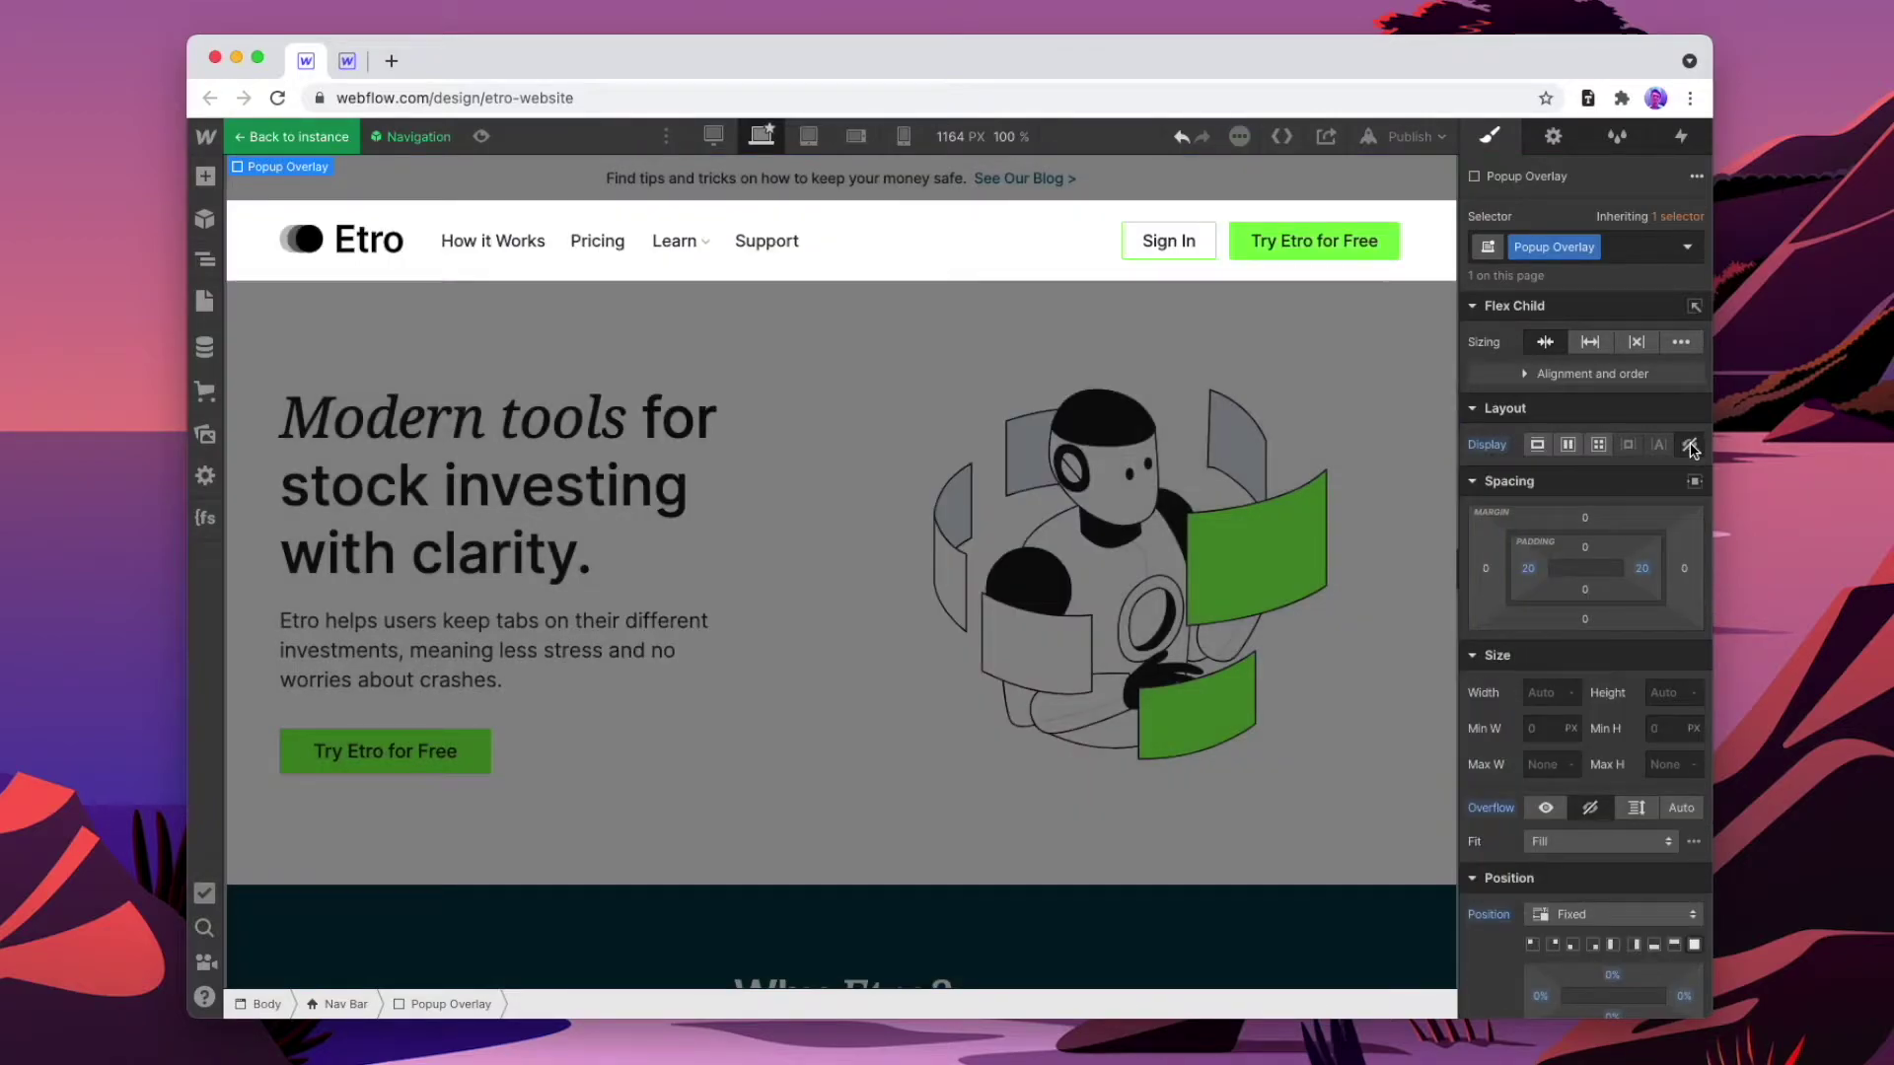
{"action": "left_click", "coordinate": [920, 480]}
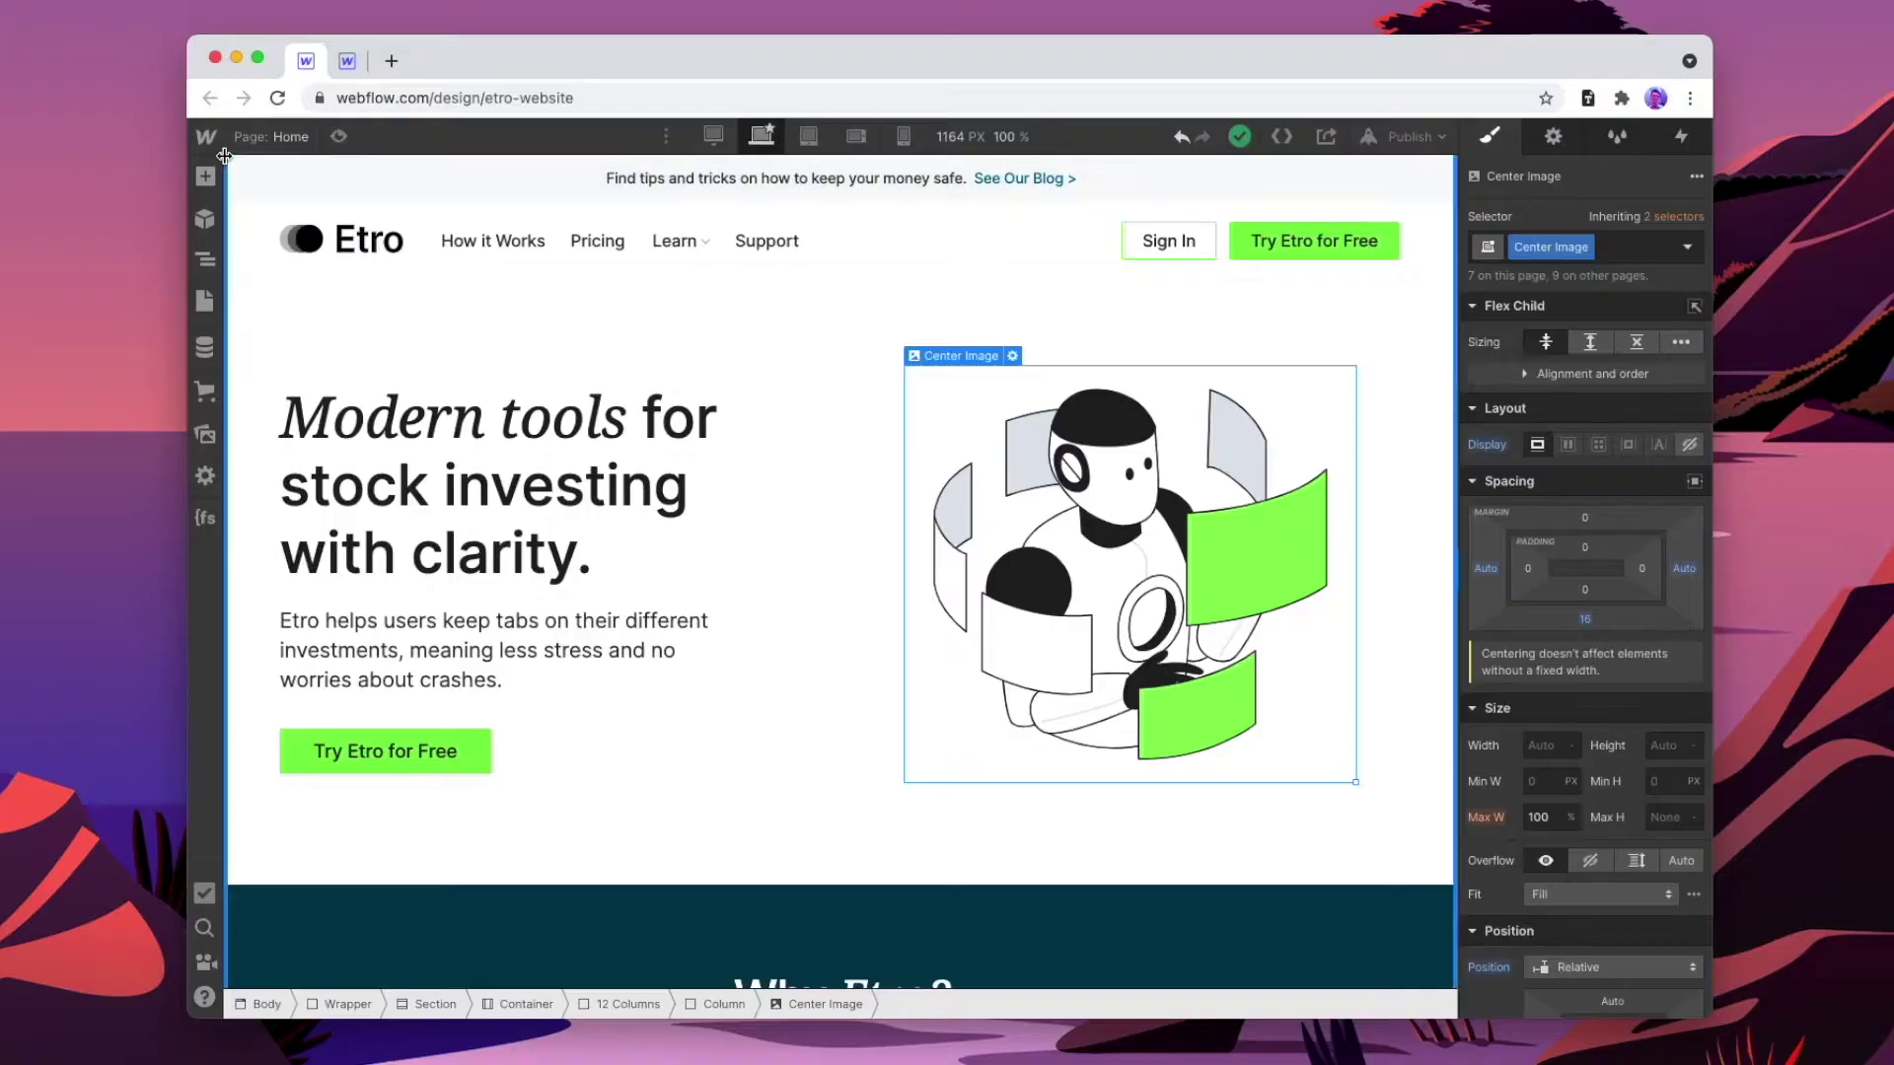
{"action": "left_click", "coordinate": [206, 137]}
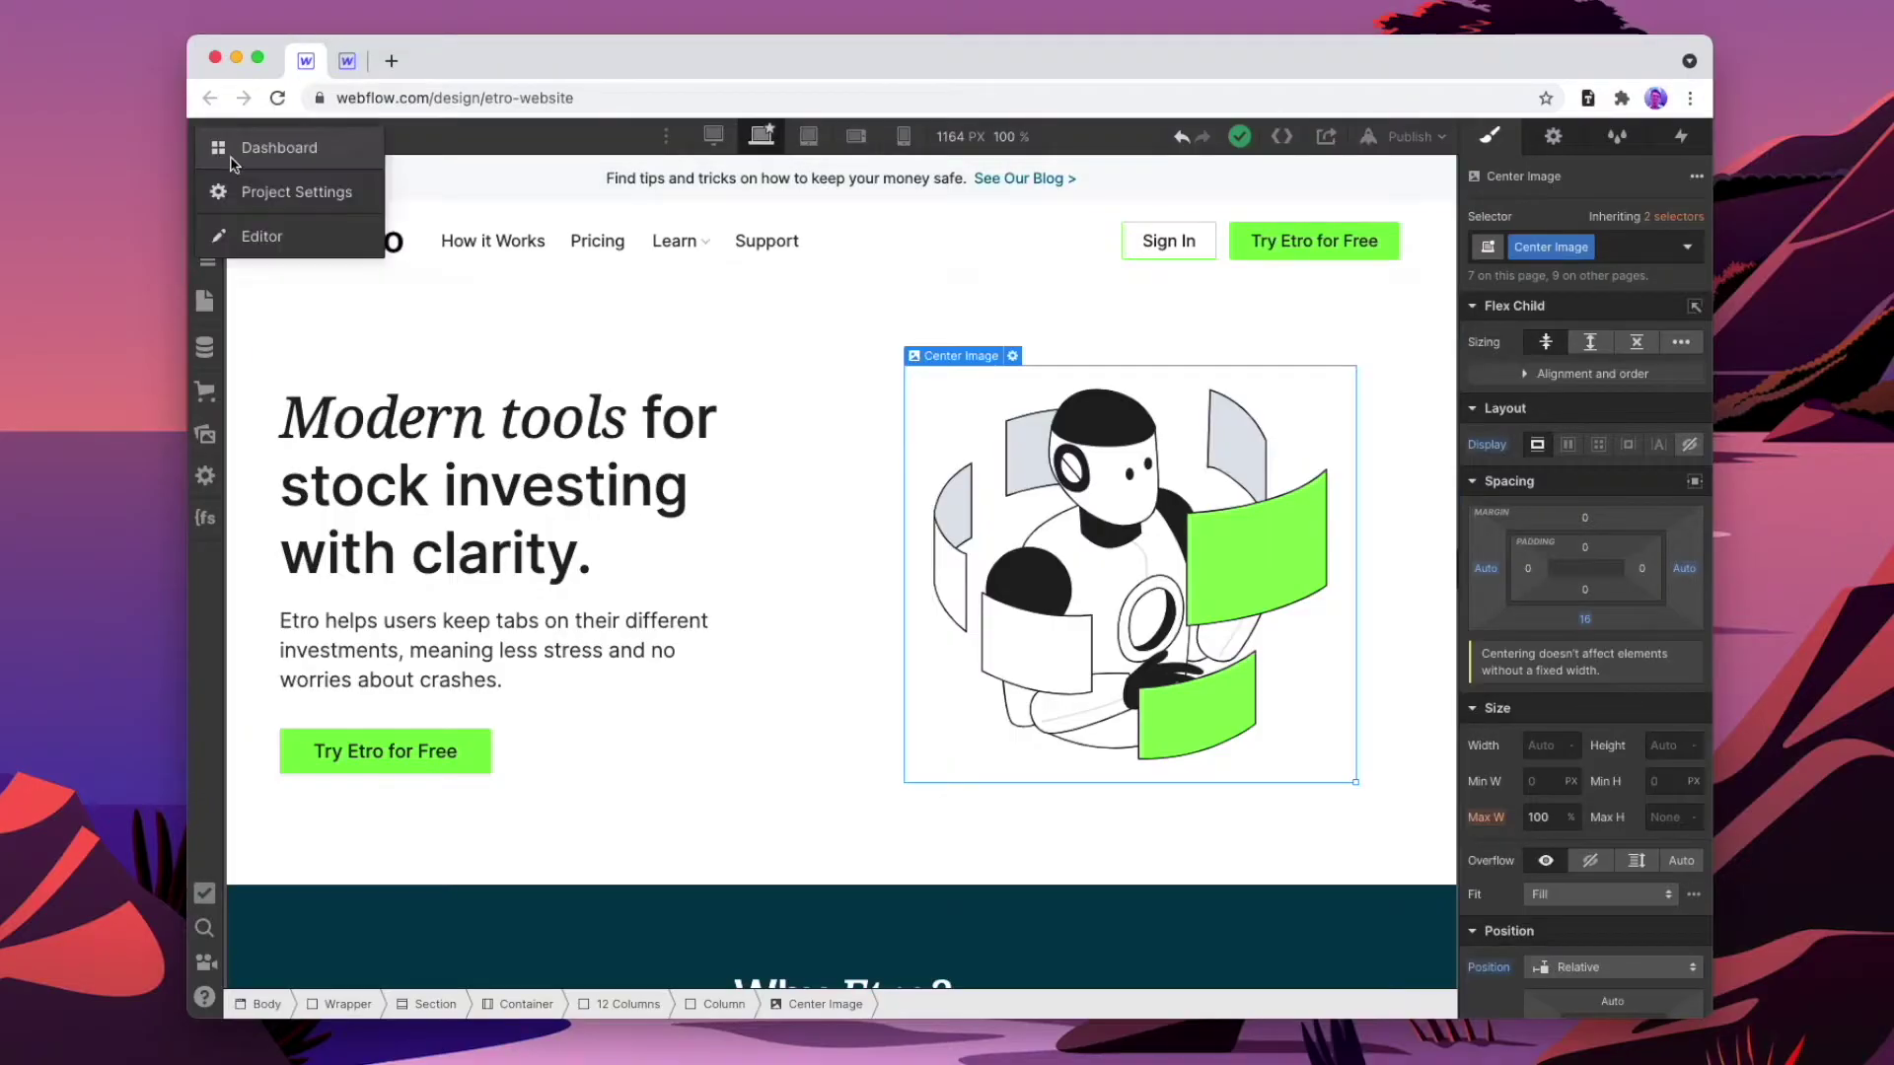
- Copy the pop-up cookie script from the notes into the Etro project's Footer Code field
{"action": "left_click", "coordinate": [282, 200]}
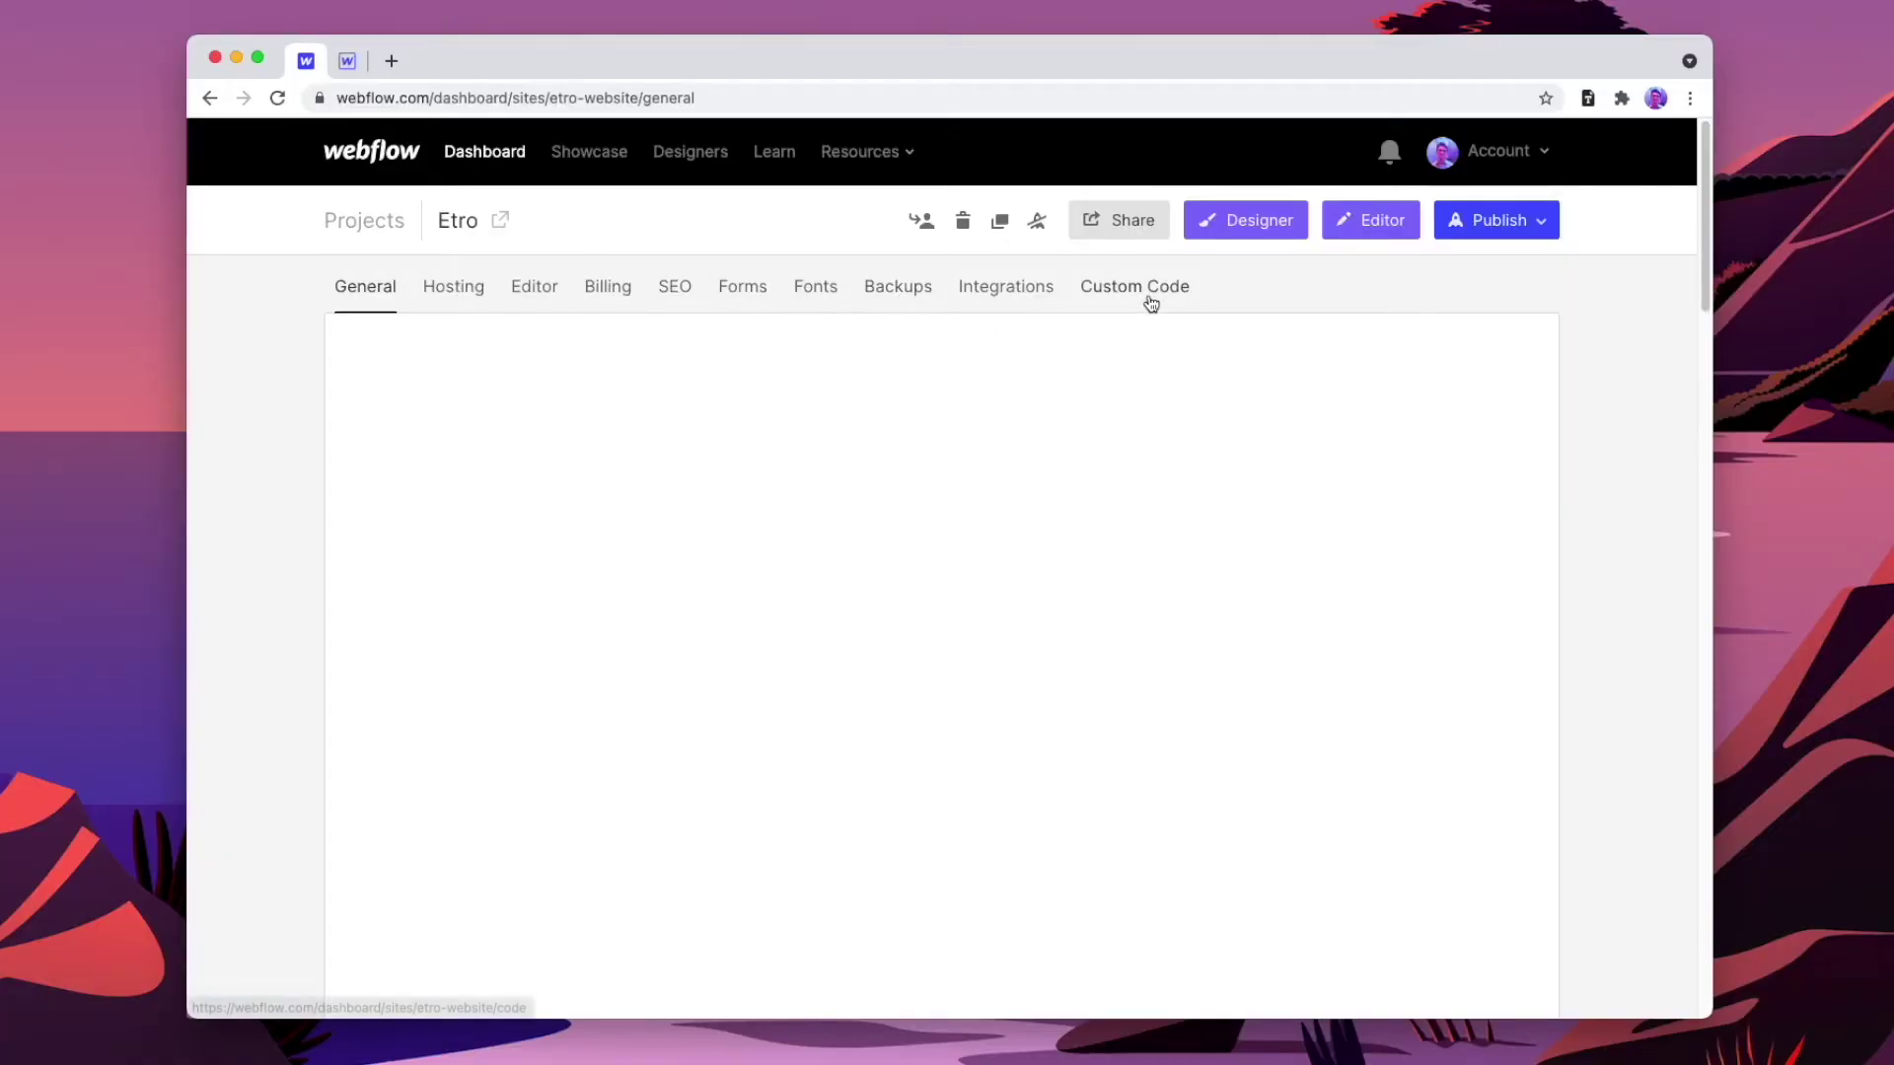
{"action": "left_click", "coordinate": [1150, 301]}
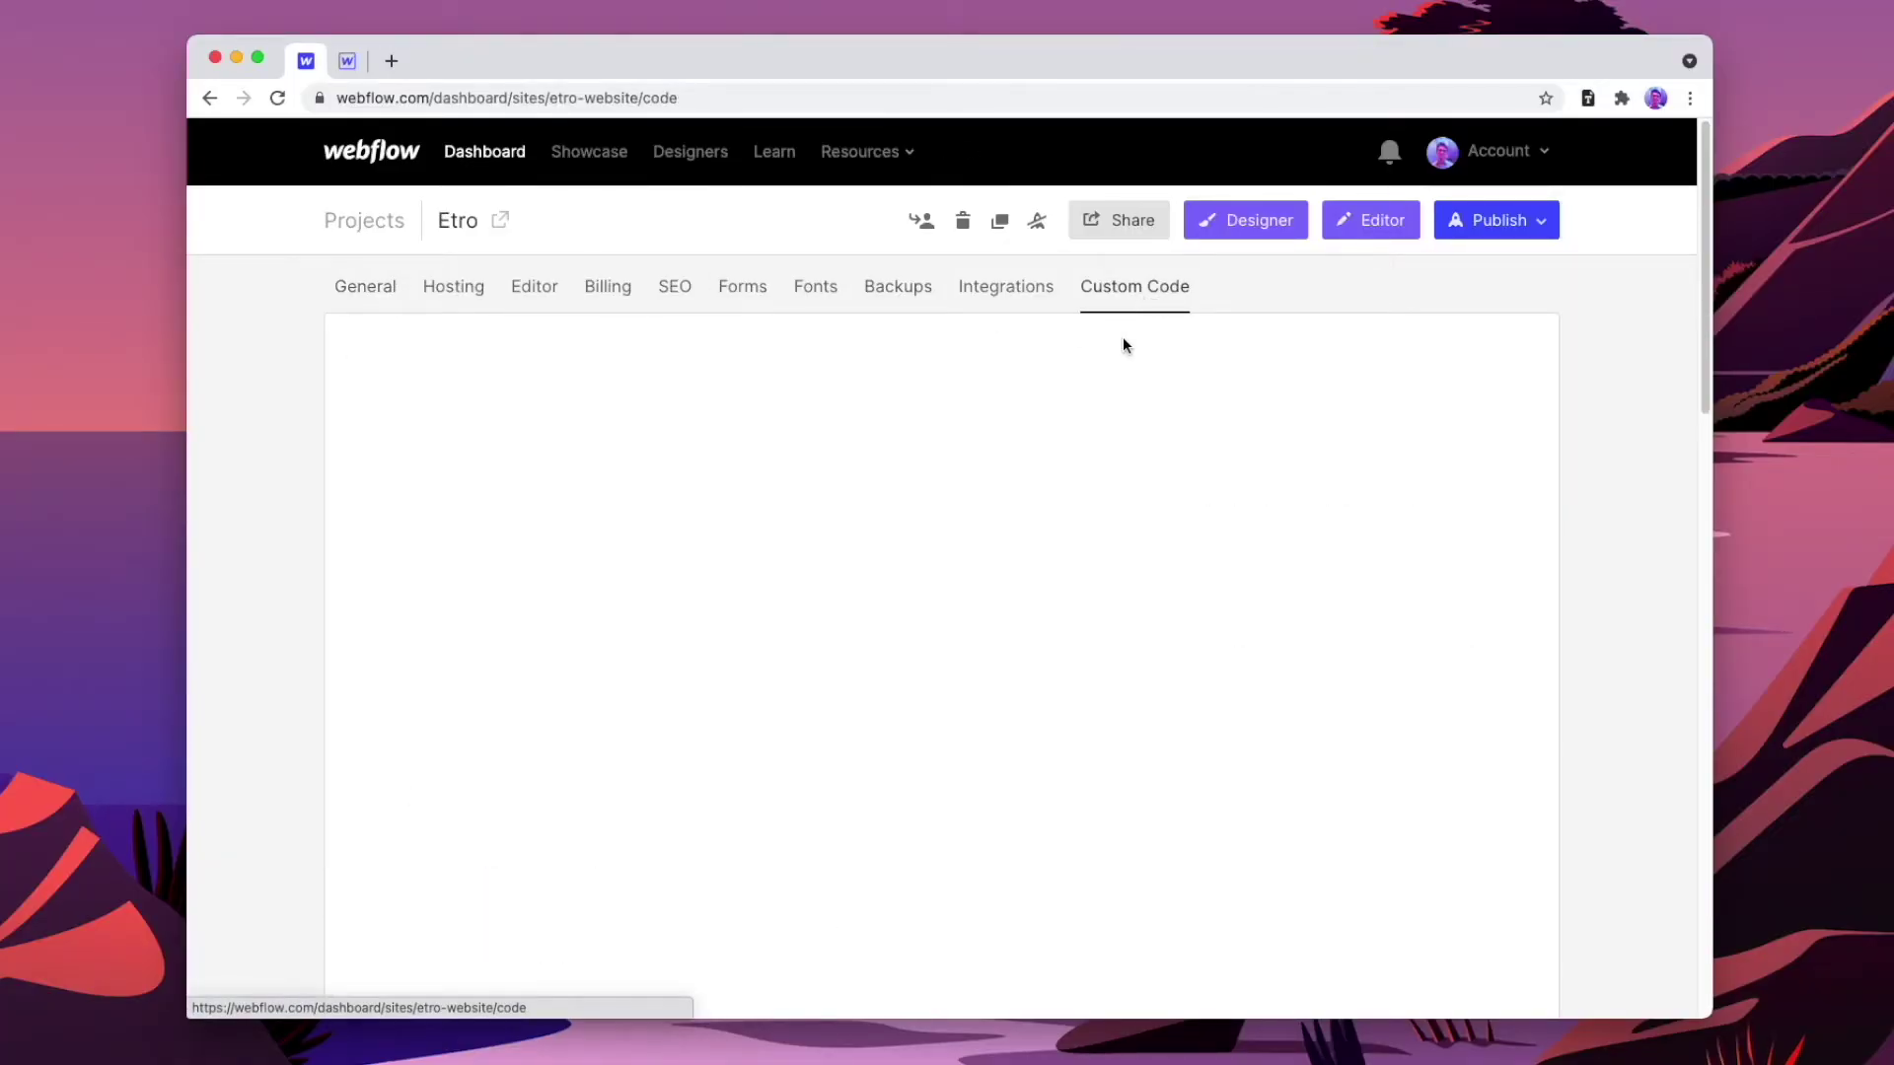
{"action": "scroll", "coordinate": [1133, 355], "scroll_direction": "down", "scroll_amount": 3}
{"action": "key", "text": "super+Tab"}
{"action": "key", "text": "super+a"}
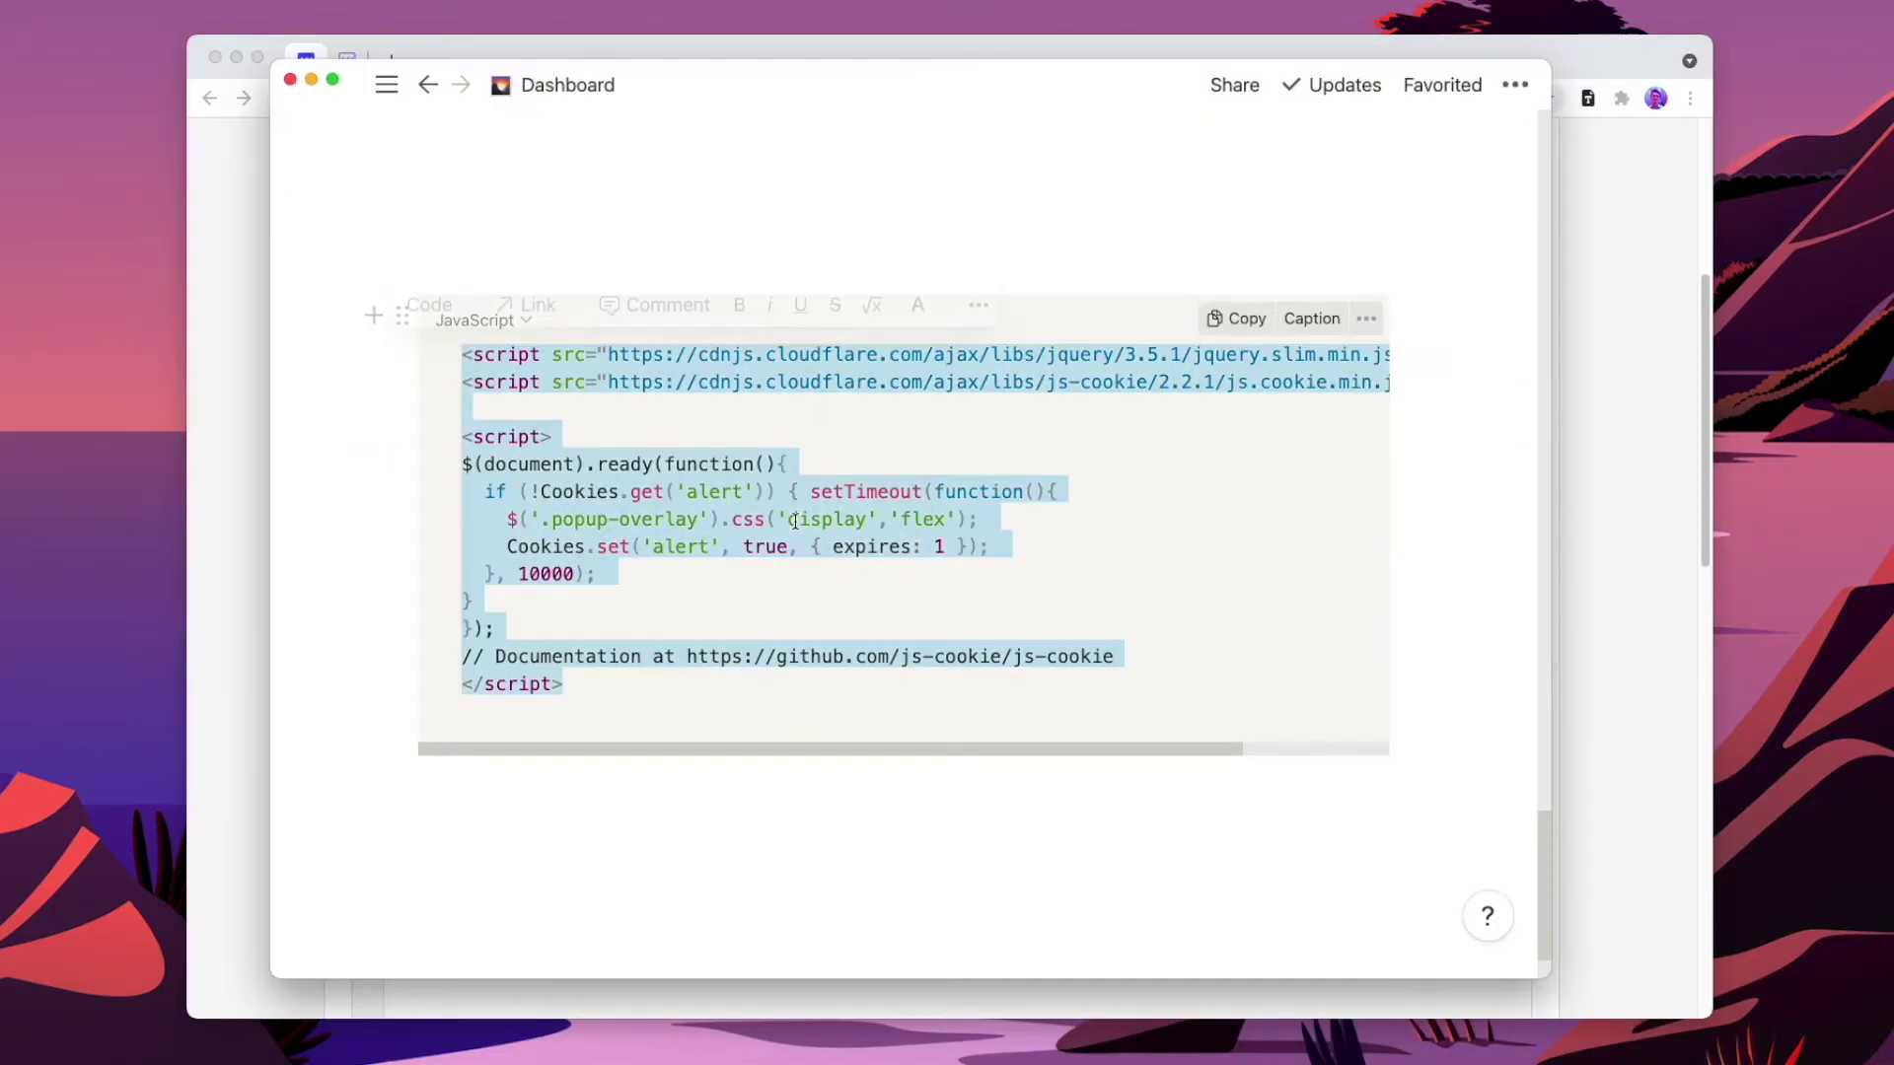
{"action": "key", "text": "super+Tab"}
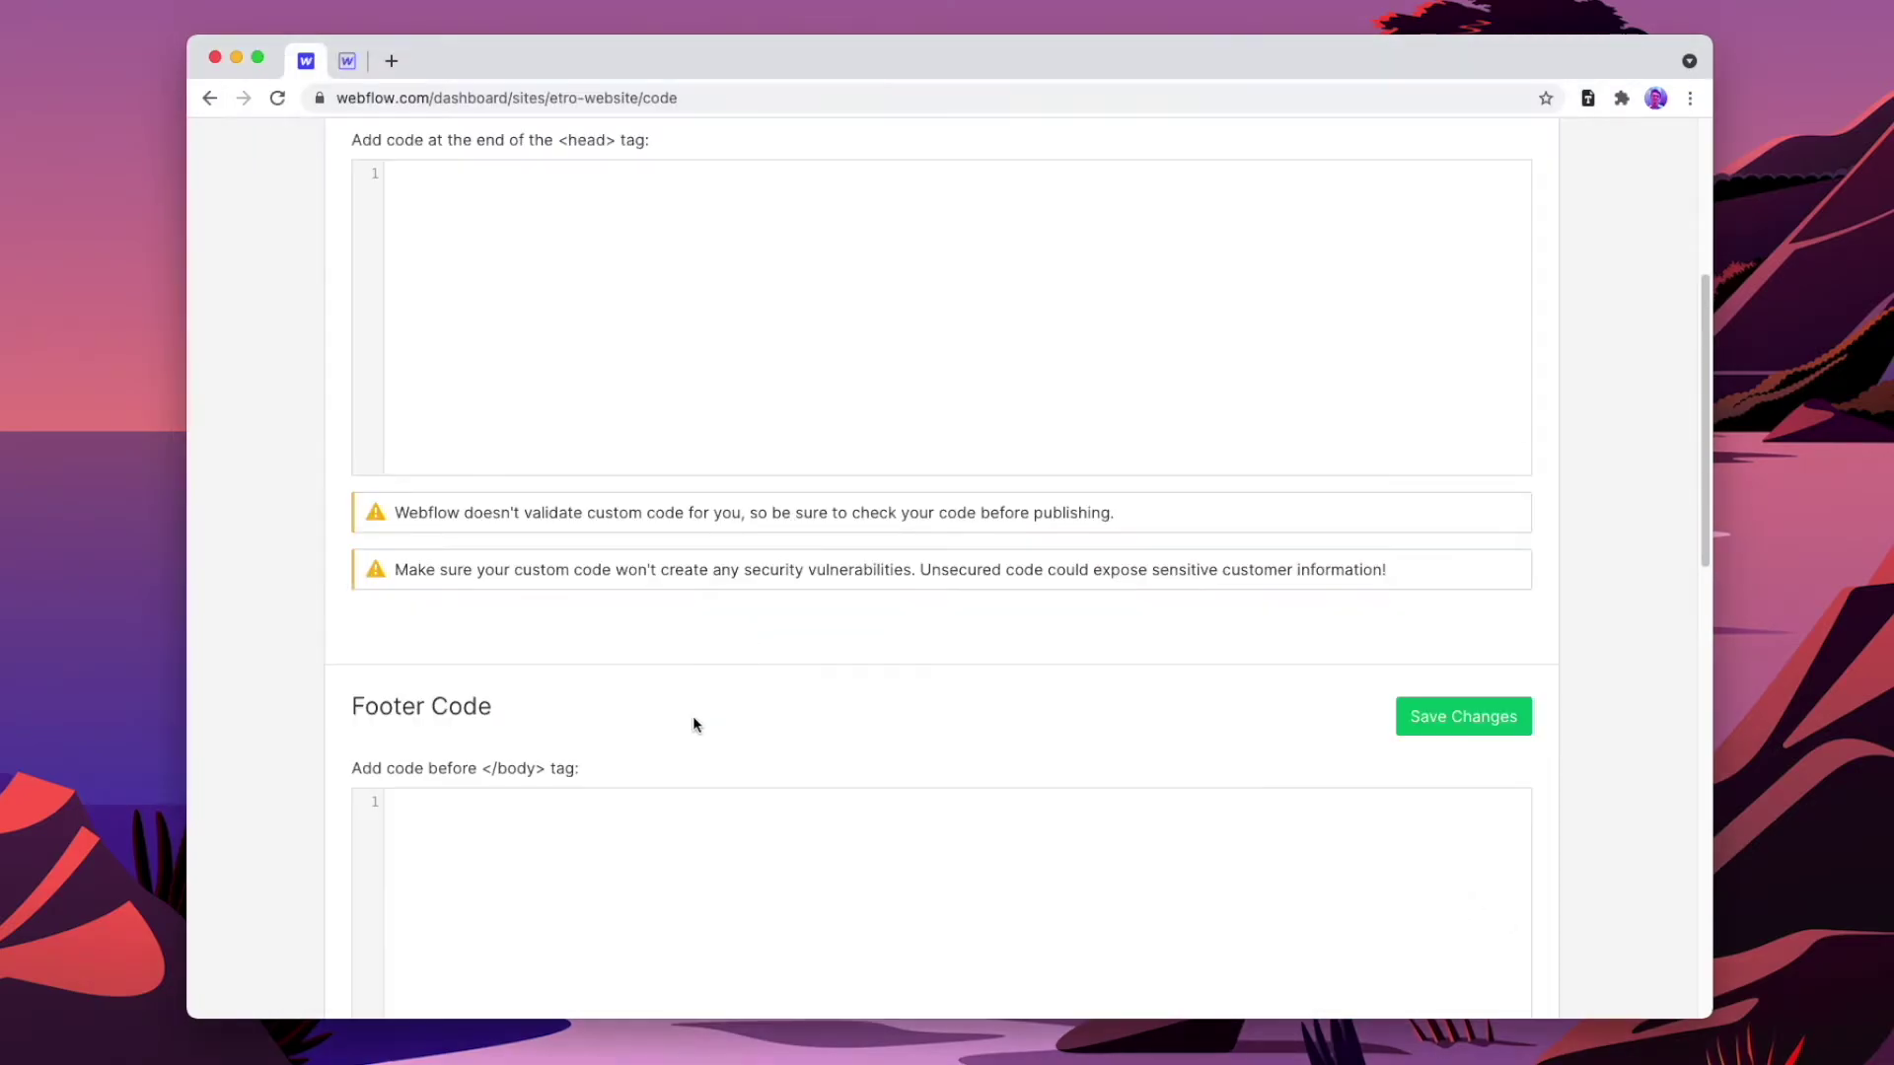
{"action": "key", "text": "super+v"}
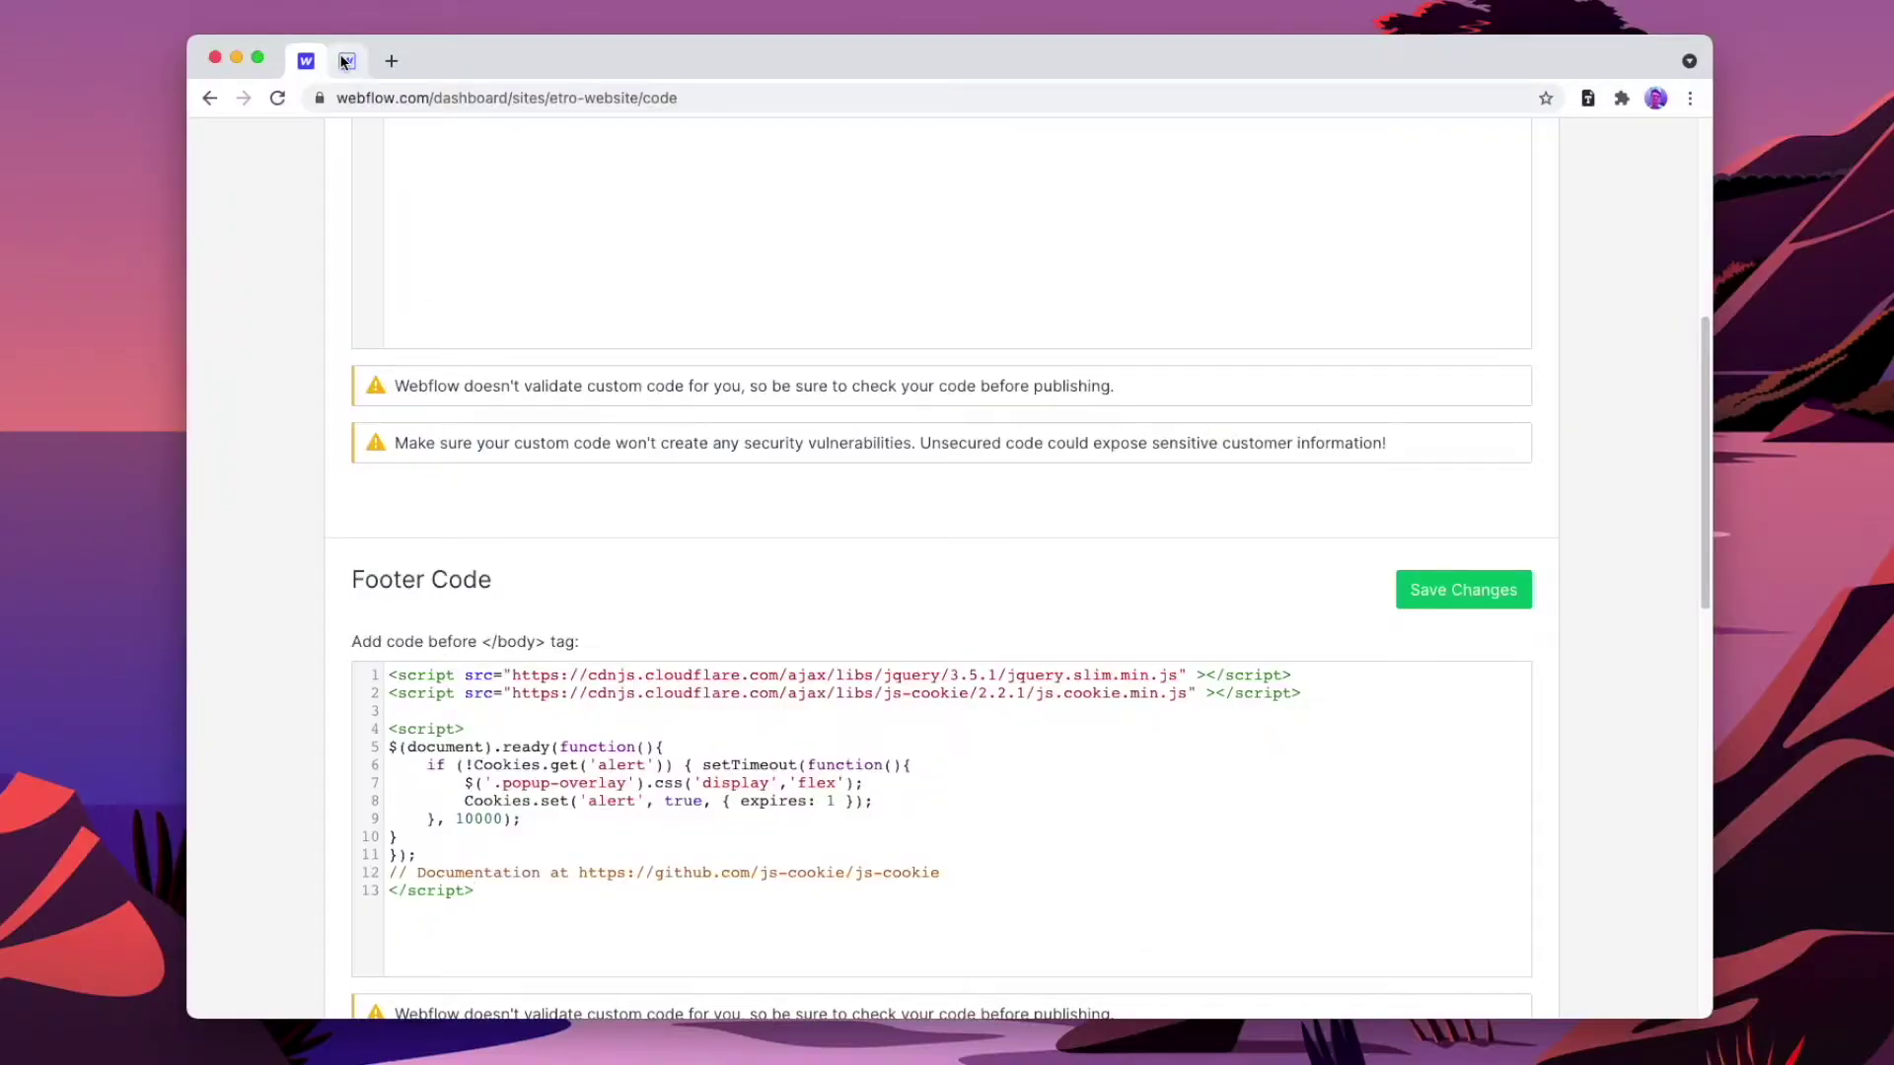
{"action": "left_click", "coordinate": [345, 62]}
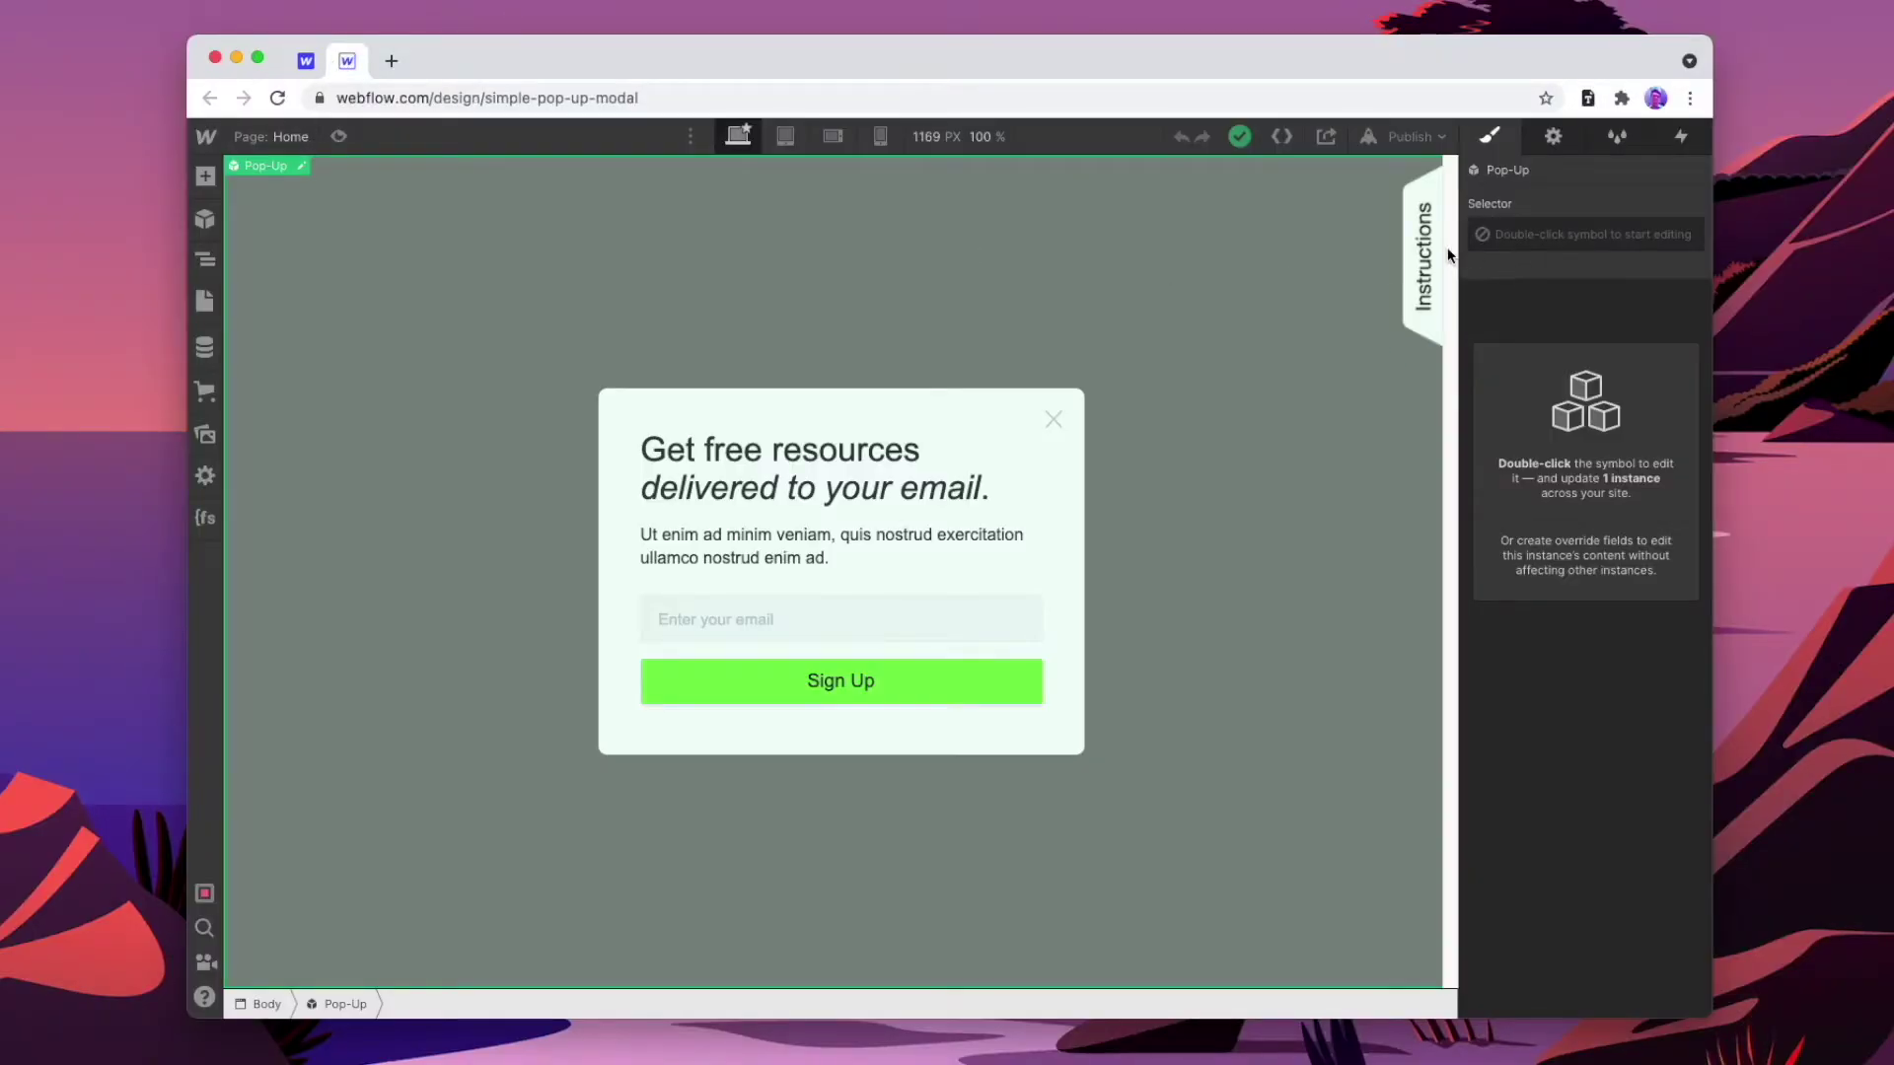
{"action": "left_click", "coordinate": [338, 137]}
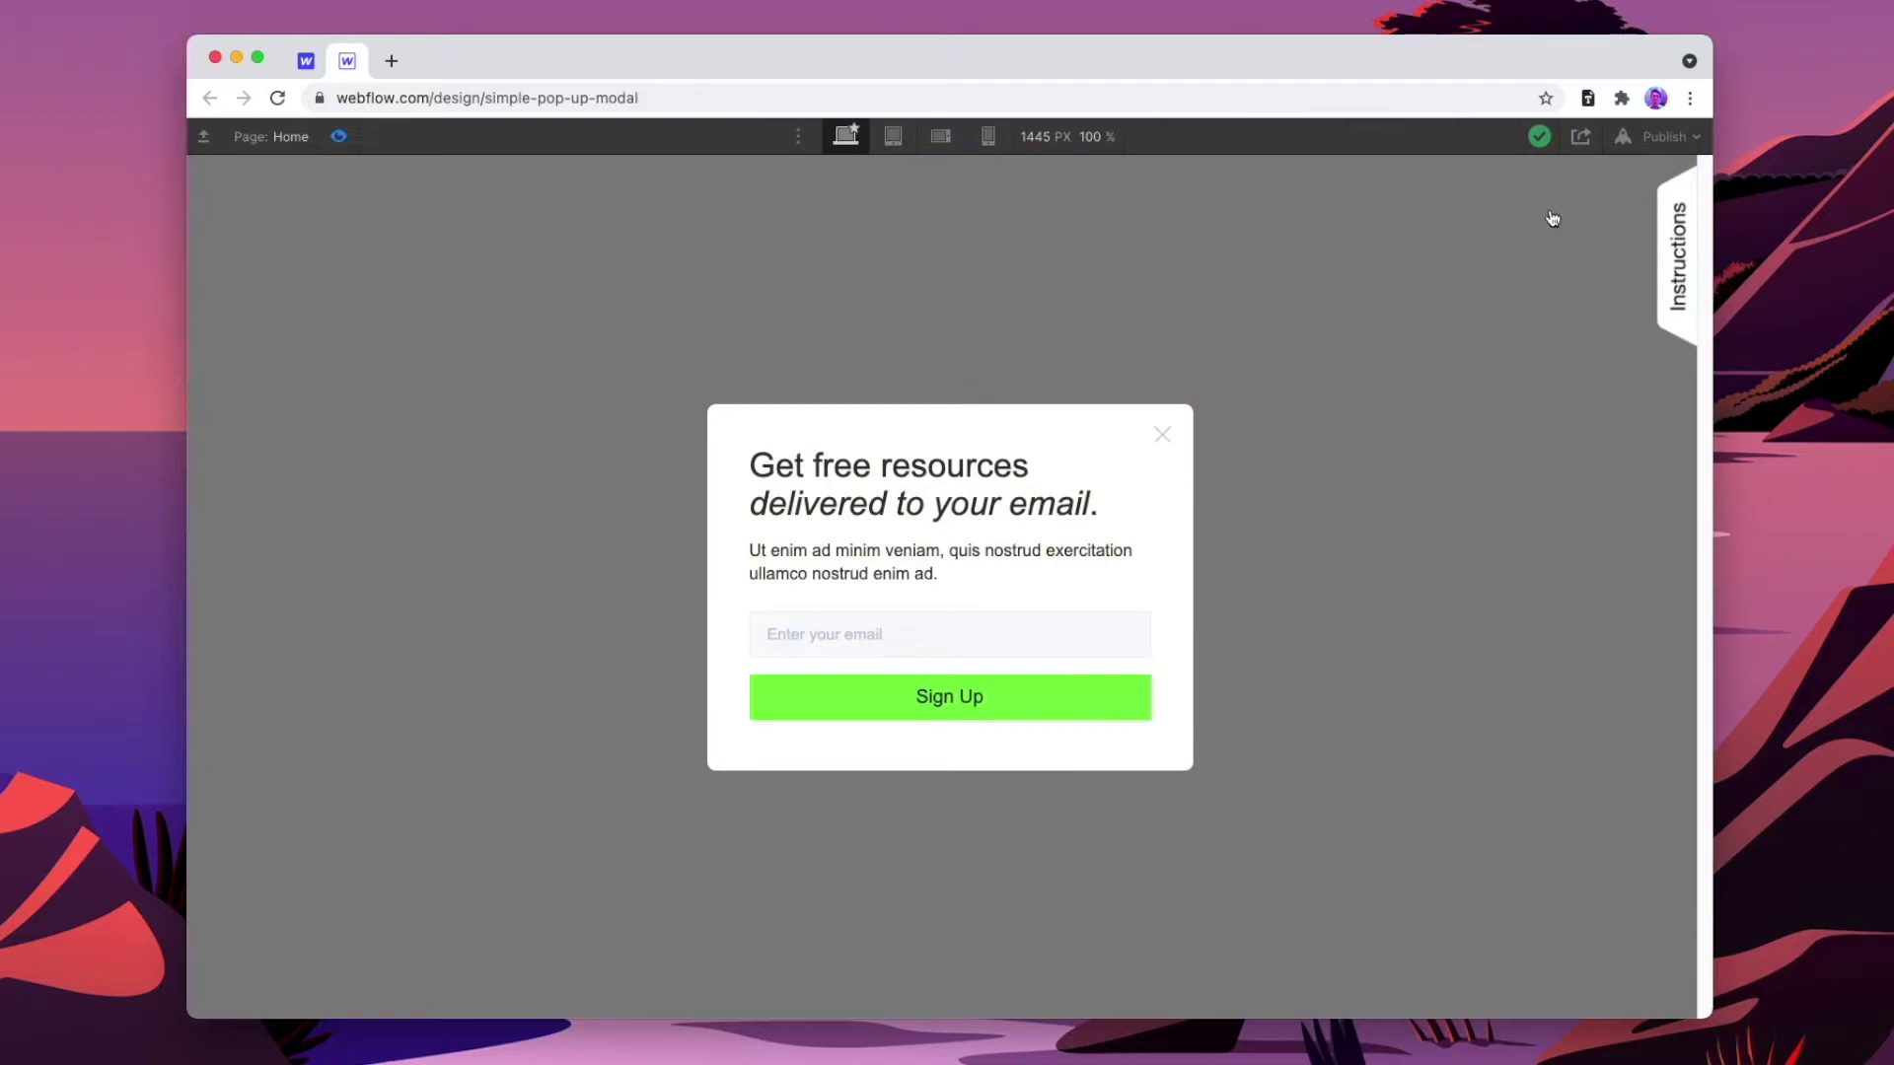
{"action": "left_click", "coordinate": [1693, 221]}
{"action": "left_click_drag", "start_coordinate": [1506, 846], "coordinate": [1369, 460]}
{"action": "left_click", "coordinate": [301, 62]}
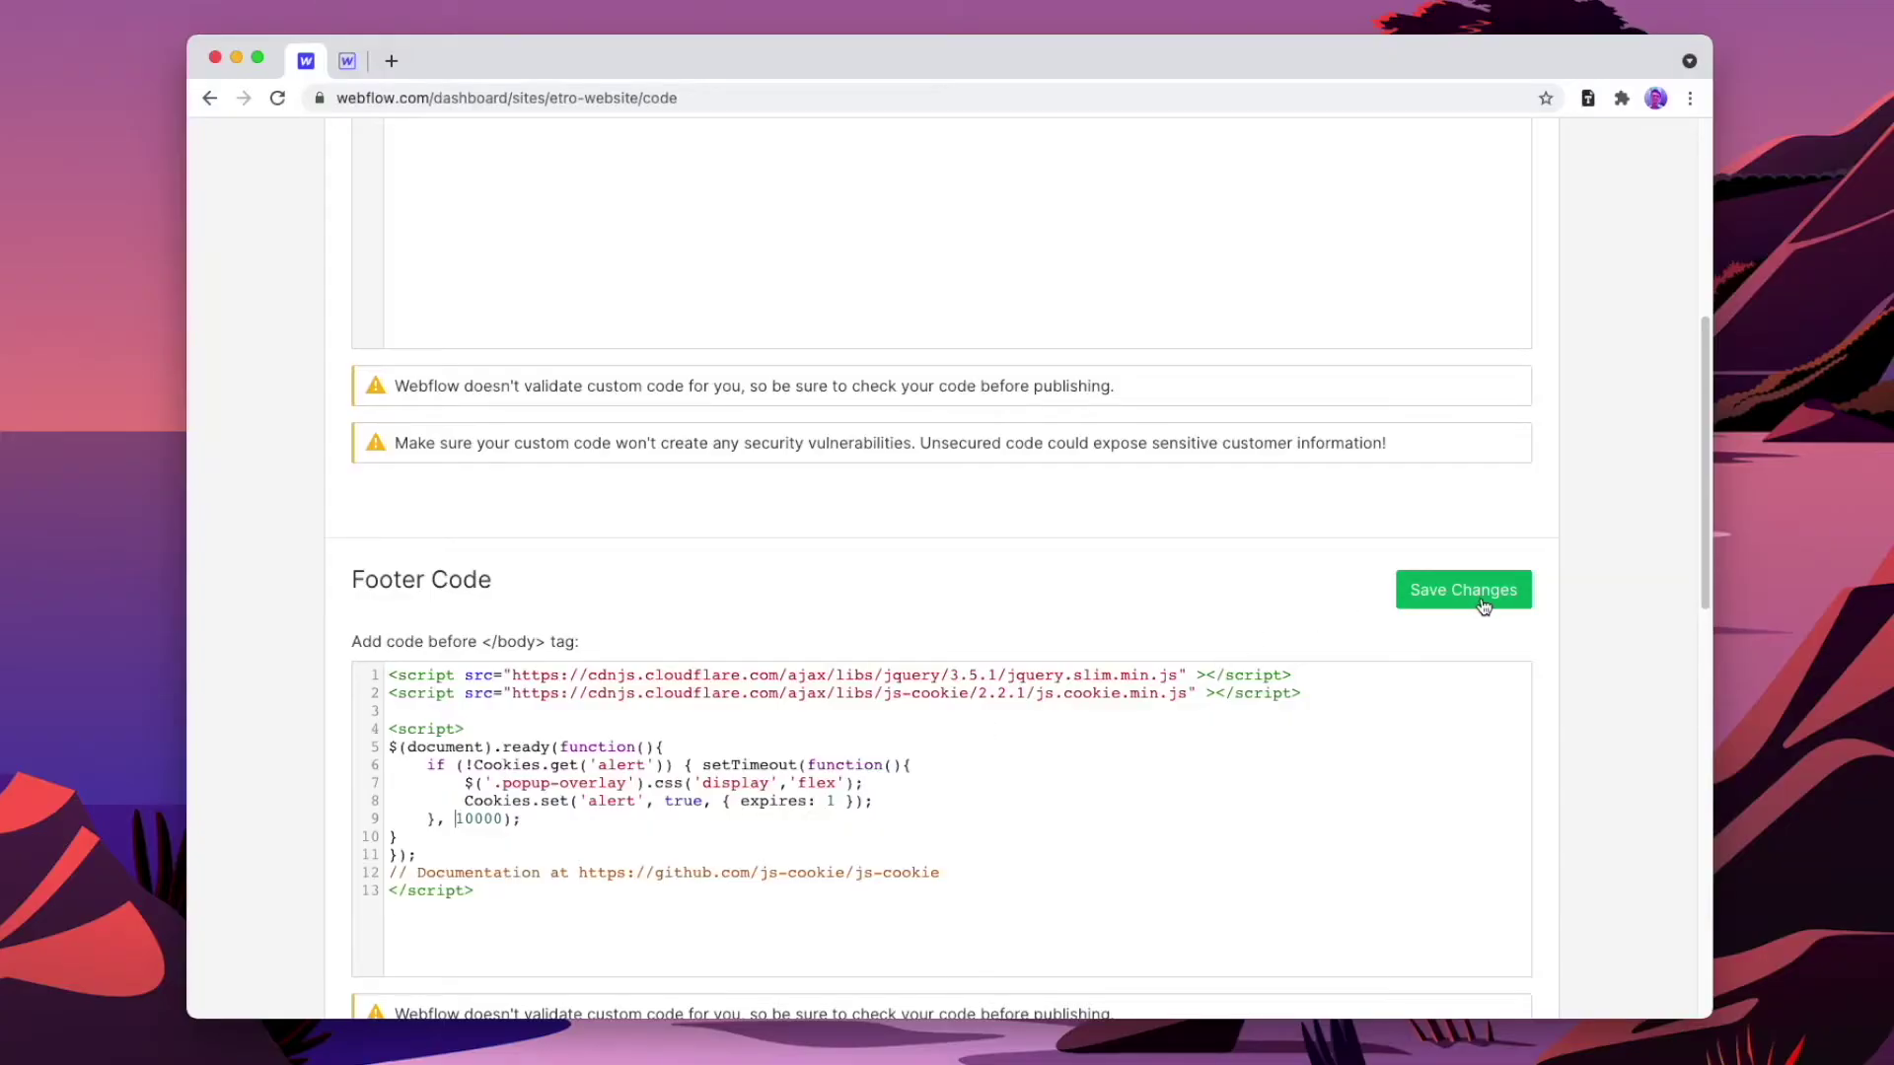
- Save the footer code, publish to etro-website.webflow.io, and enter that address incognito
{"action": "left_click", "coordinate": [1482, 602]}
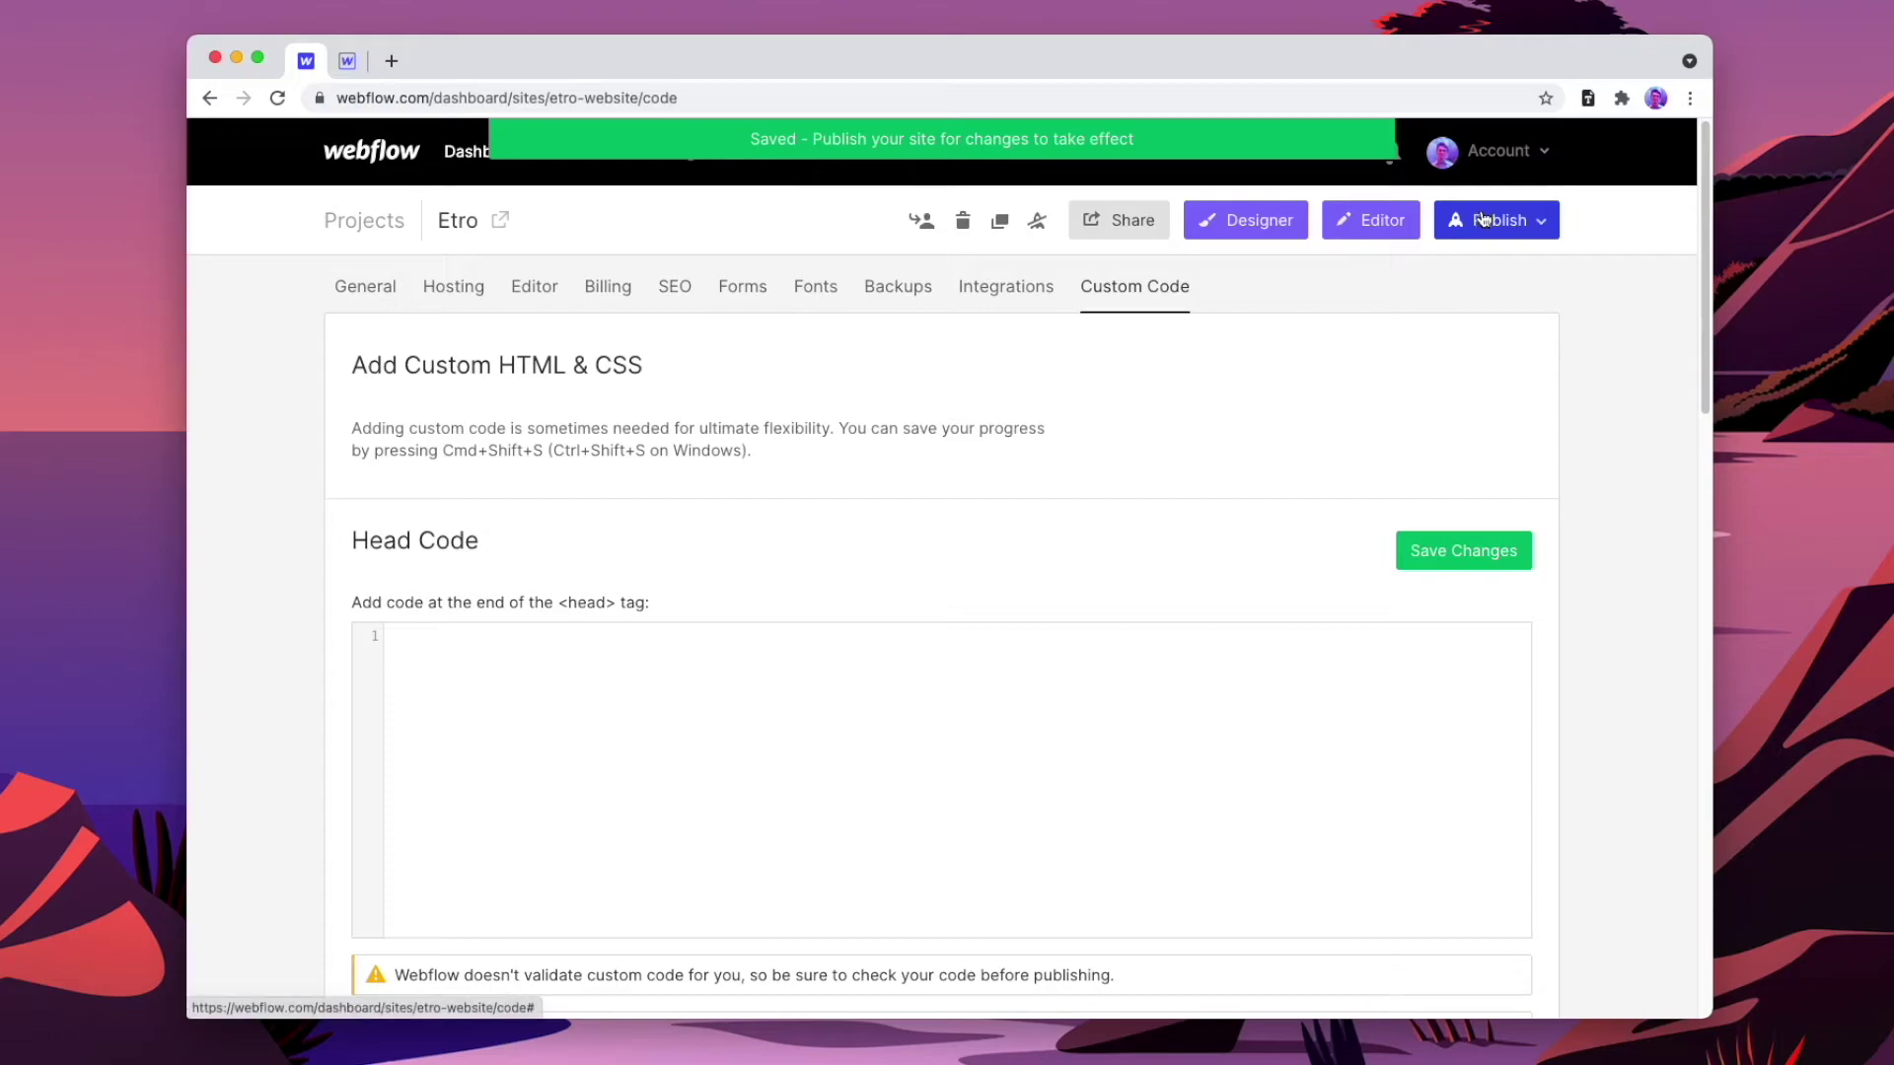
{"action": "left_click", "coordinate": [1465, 231]}
{"action": "left_click", "coordinate": [1330, 441]}
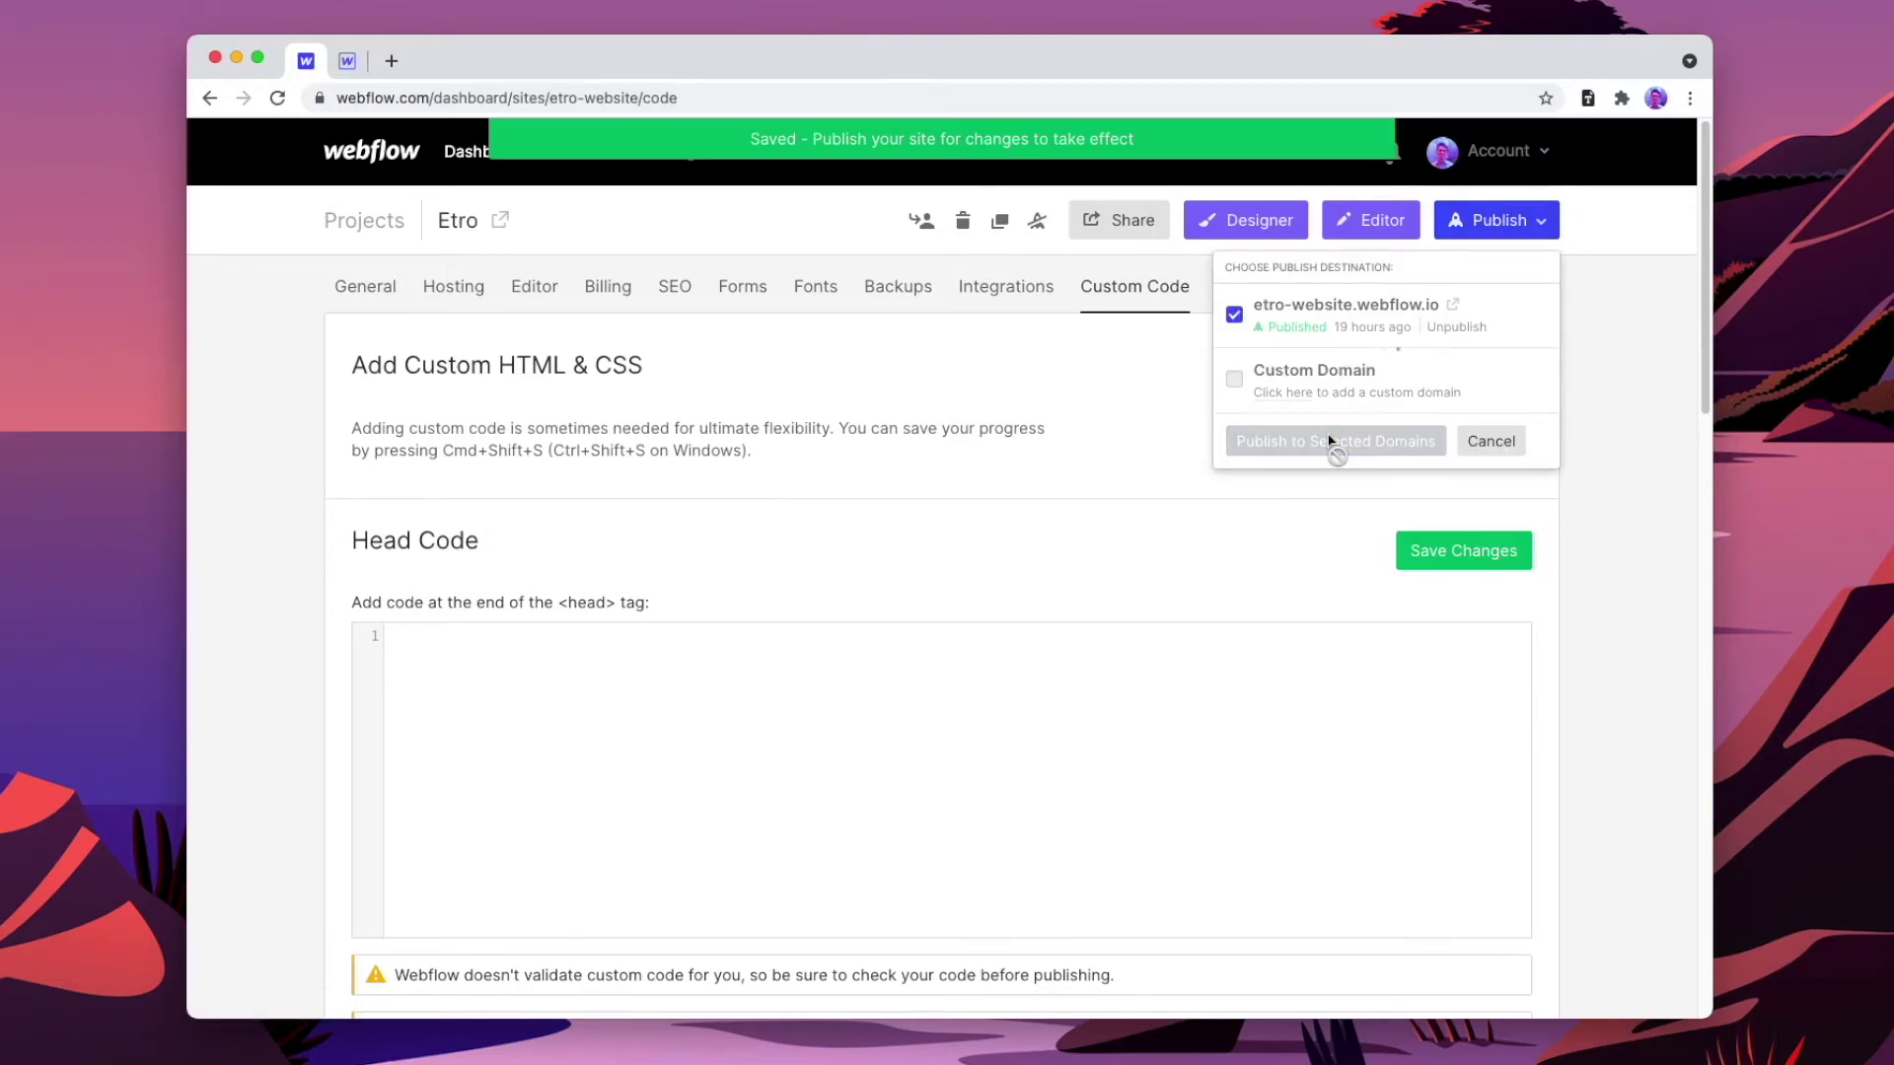
{"action": "left_click", "coordinate": [1197, 390]}
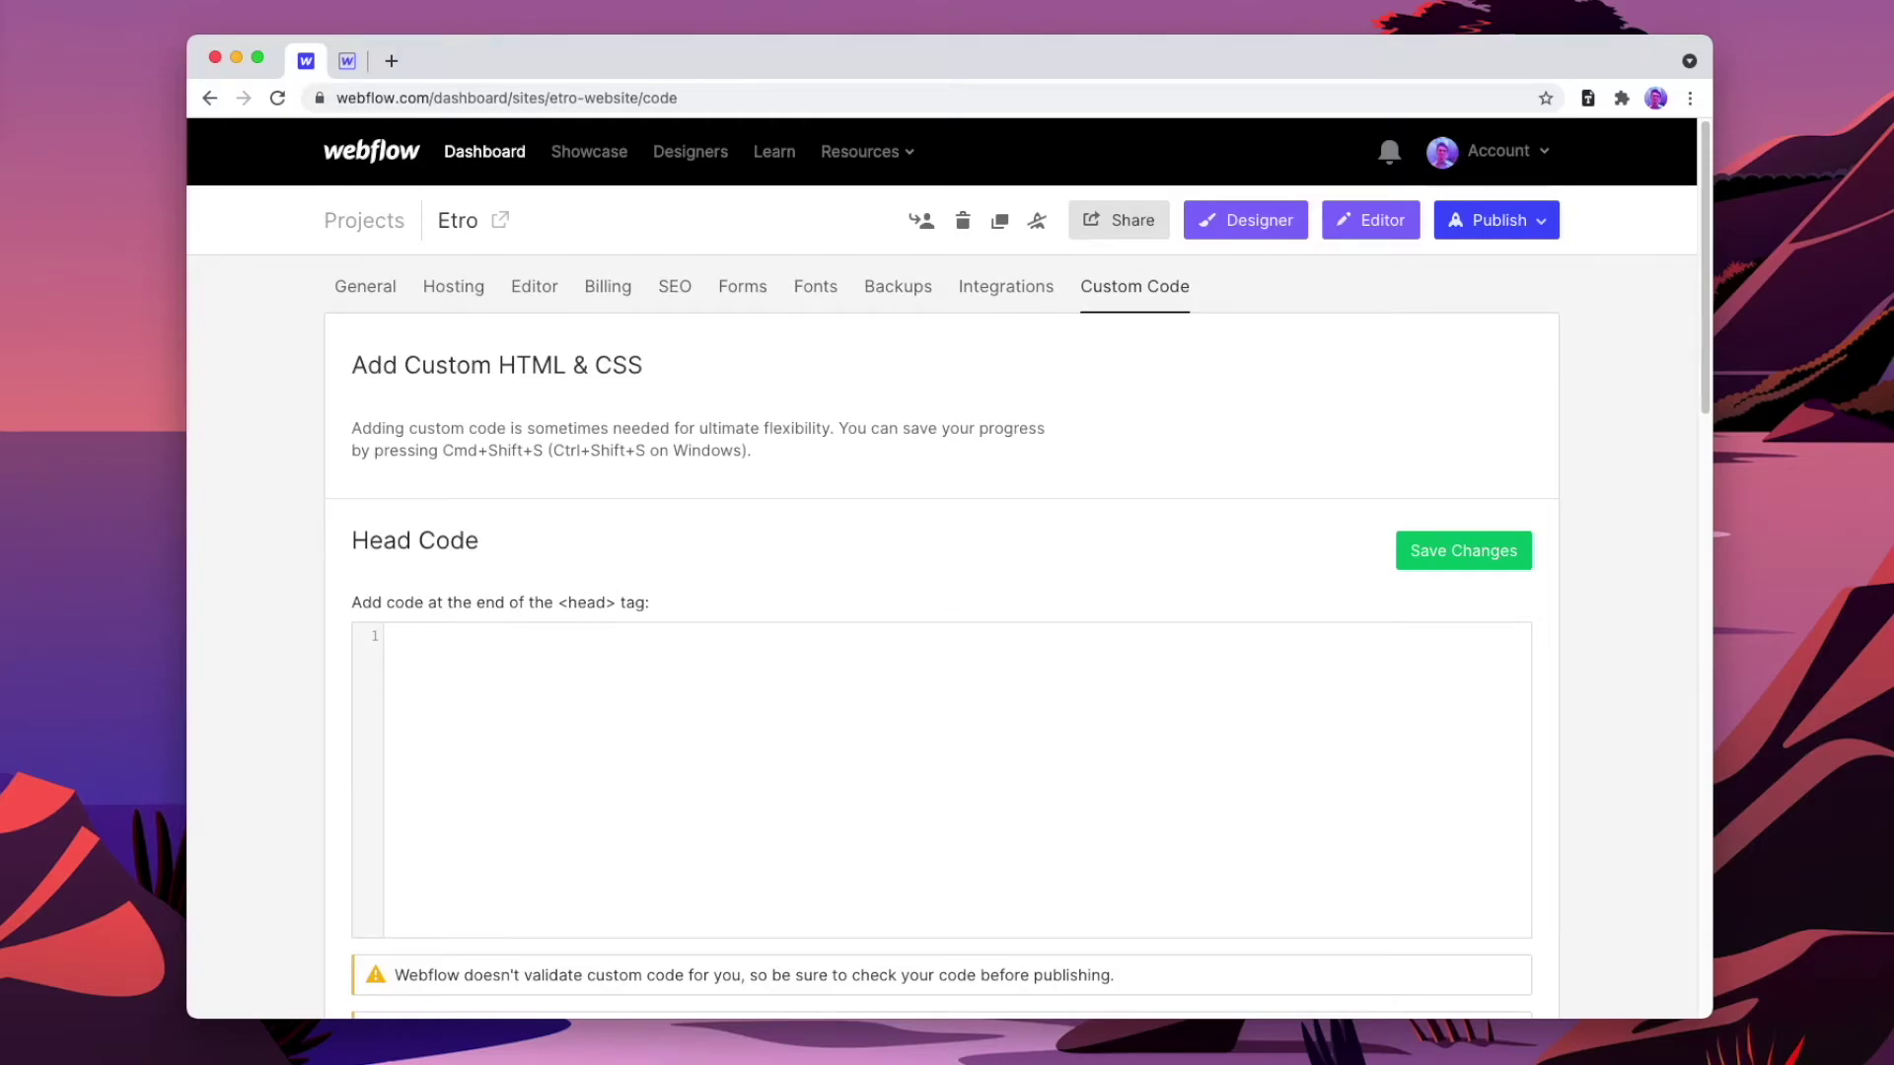
{"action": "key", "text": "super+shift+n"}
{"action": "type", "text": "etro-website.webflow.io"}
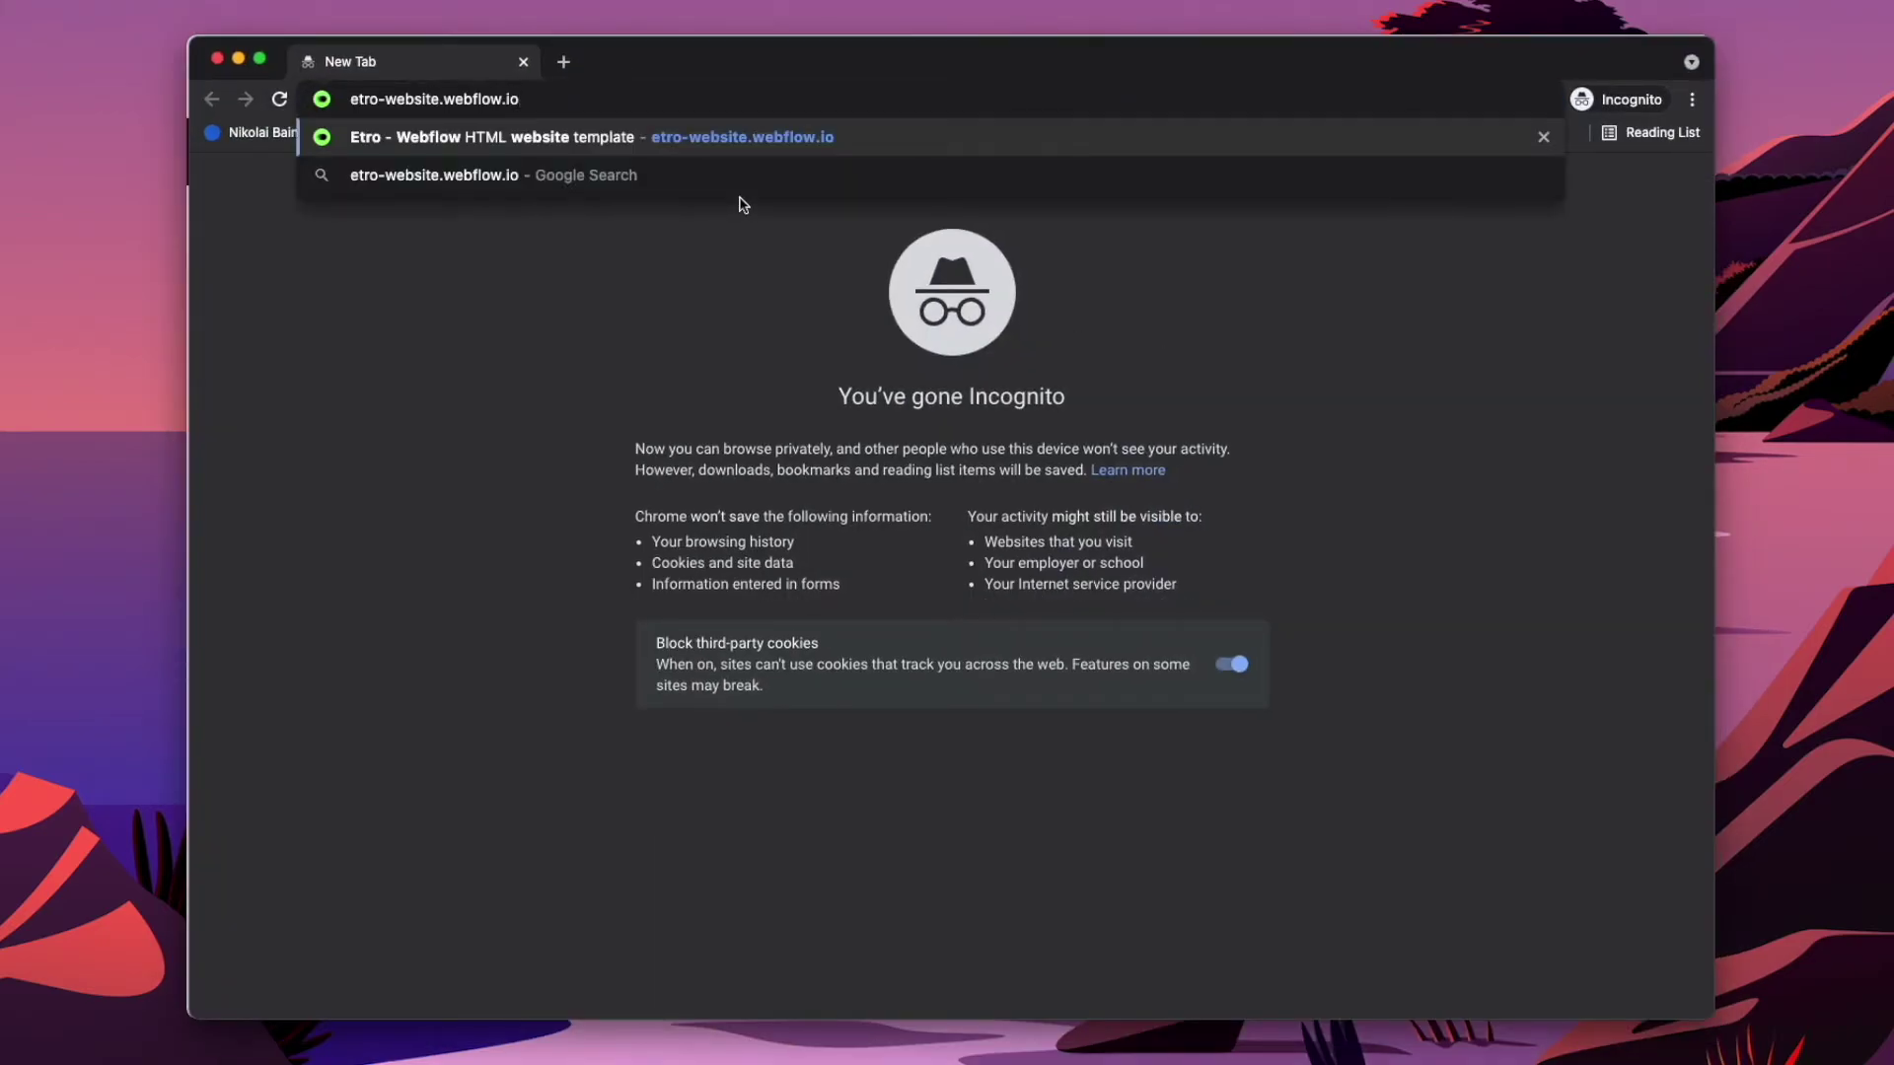
- Load the live site, dismiss the sign-up pop-up, and visit How it Works and Pricing
{"action": "key", "text": "Return"}
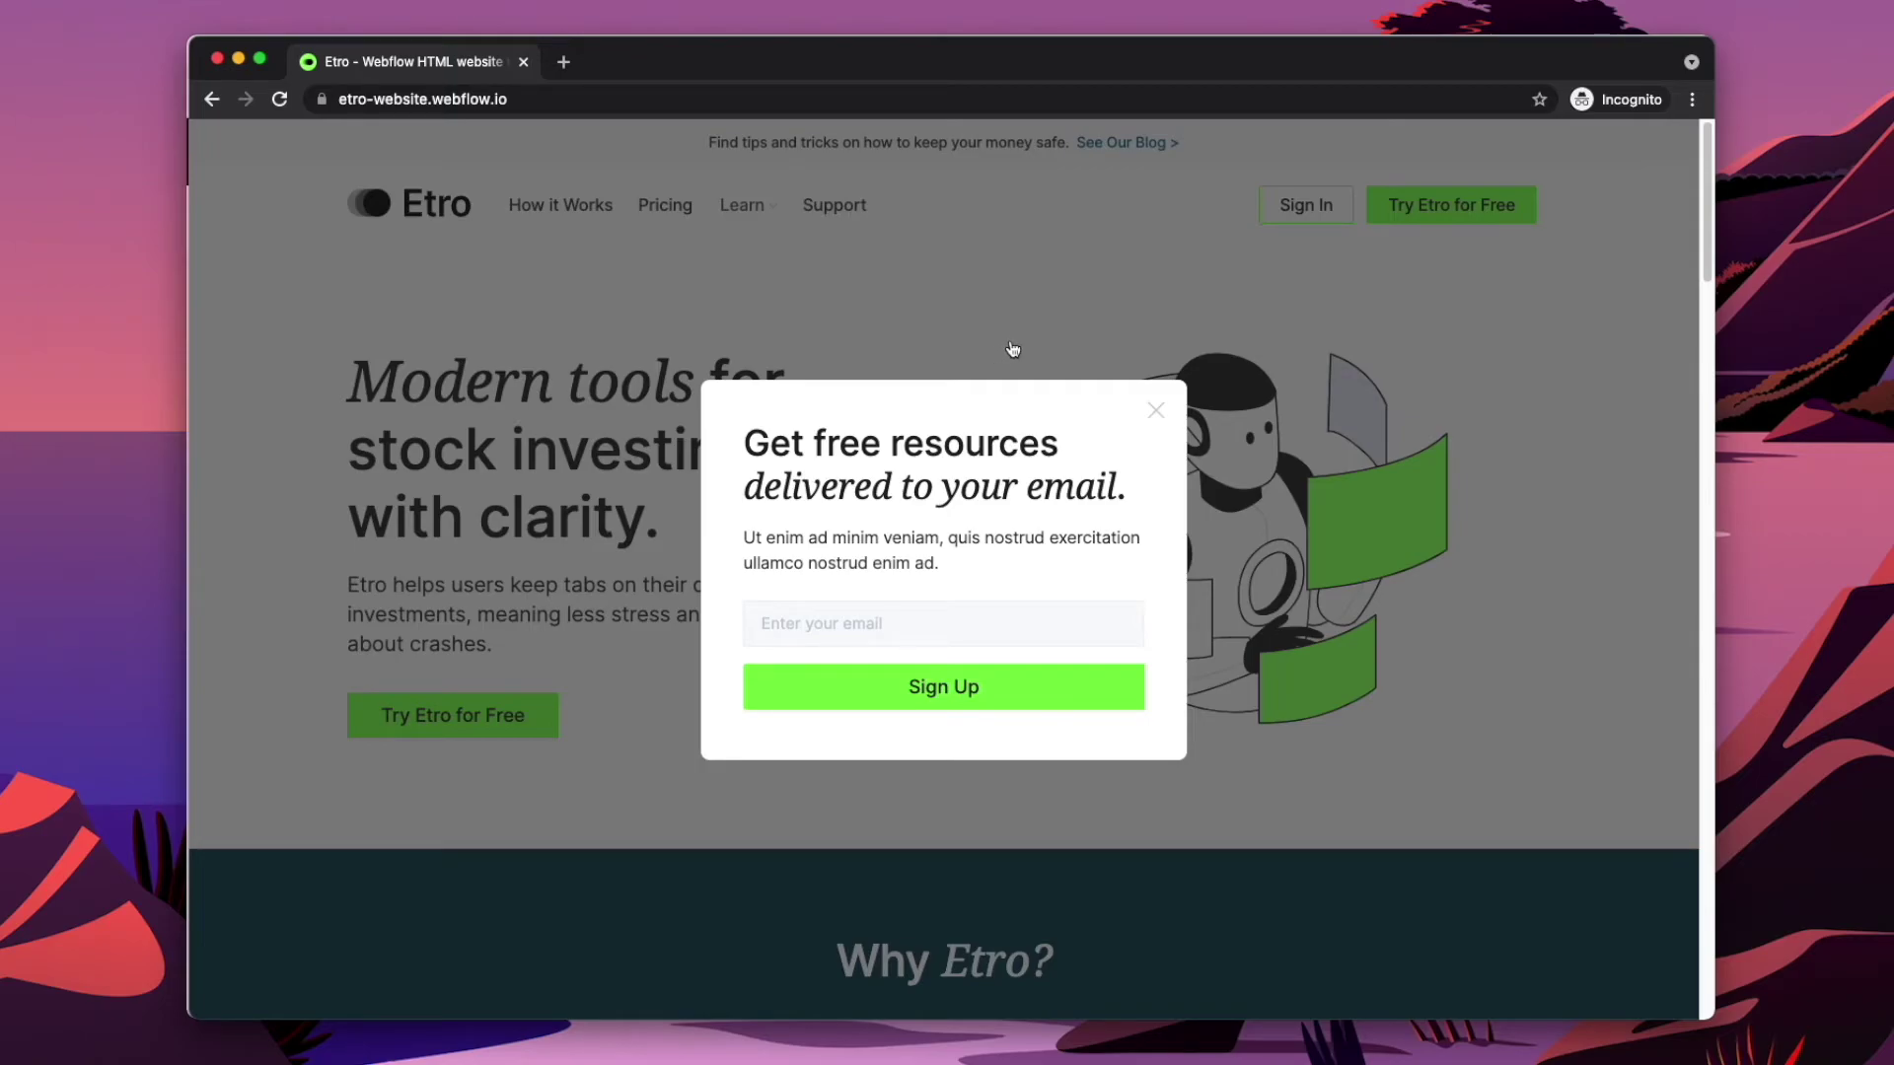
{"action": "left_click", "coordinate": [1015, 344]}
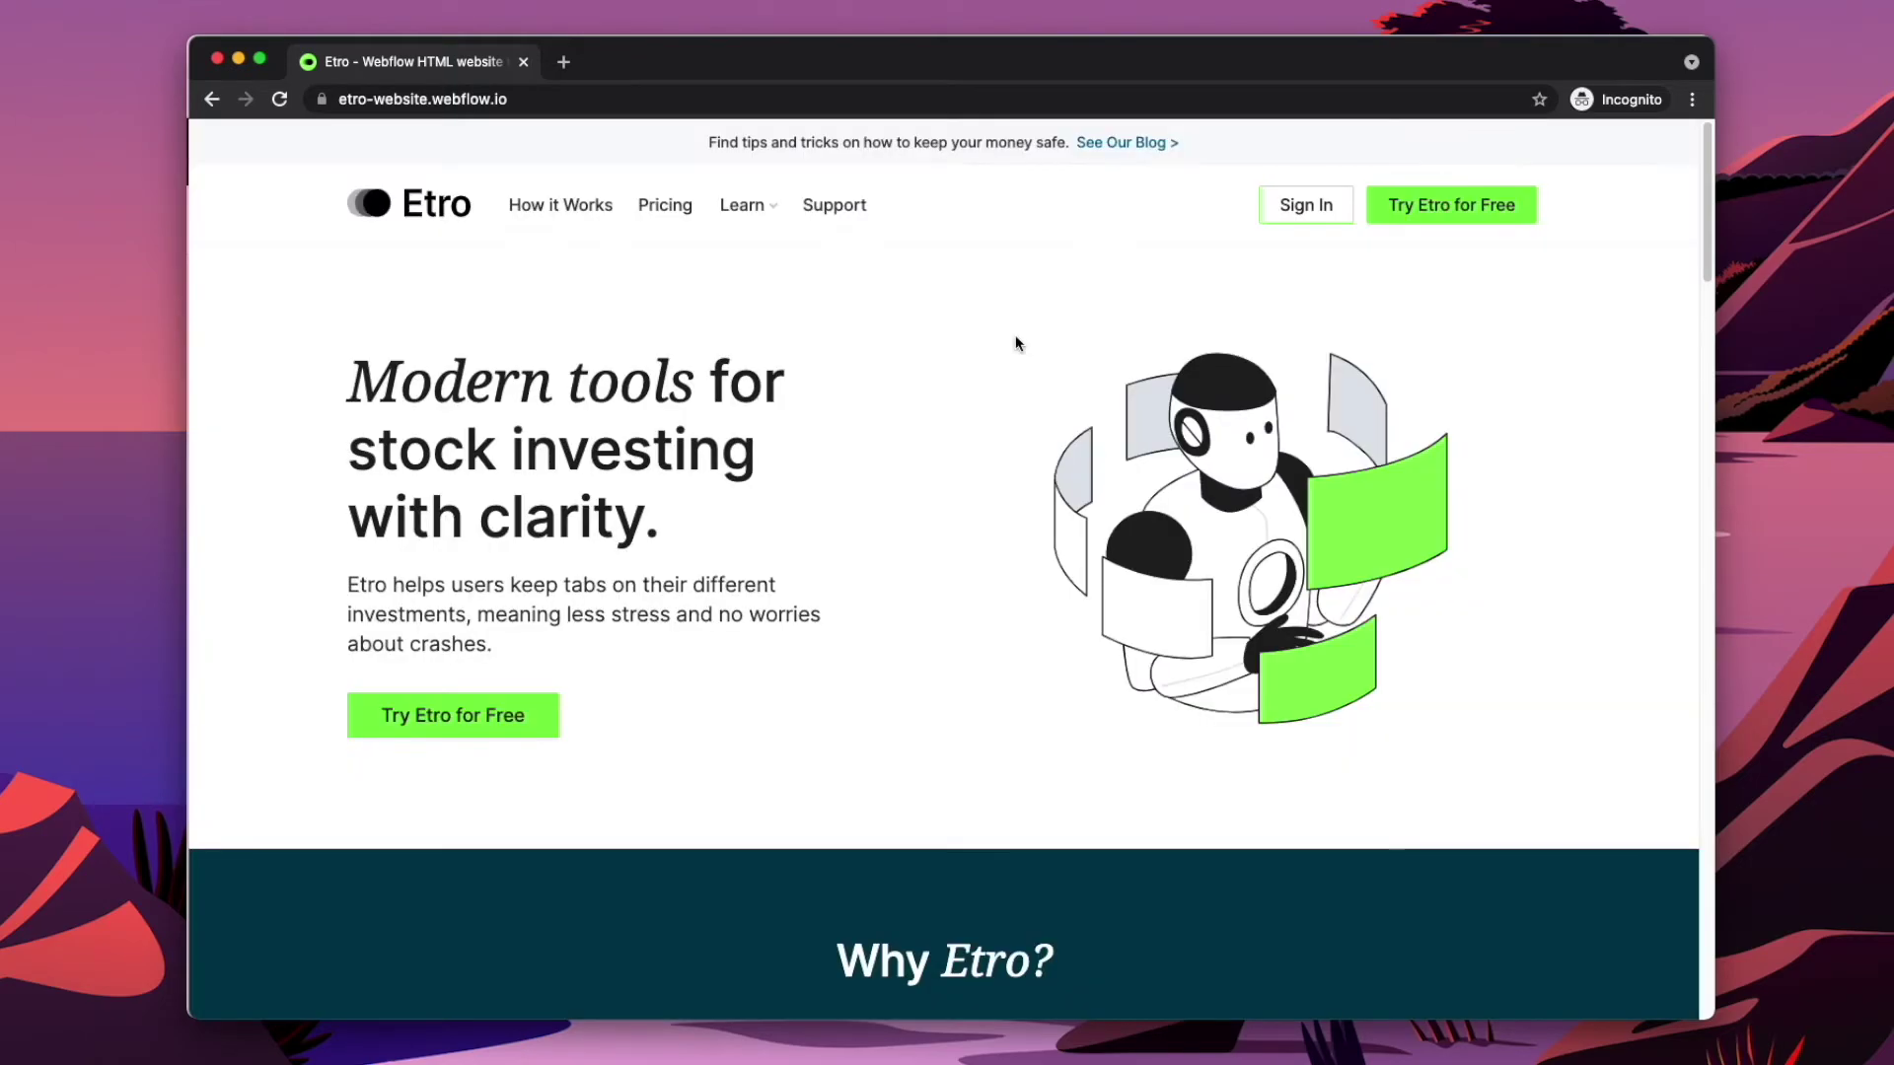
{"action": "left_click", "coordinate": [601, 212]}
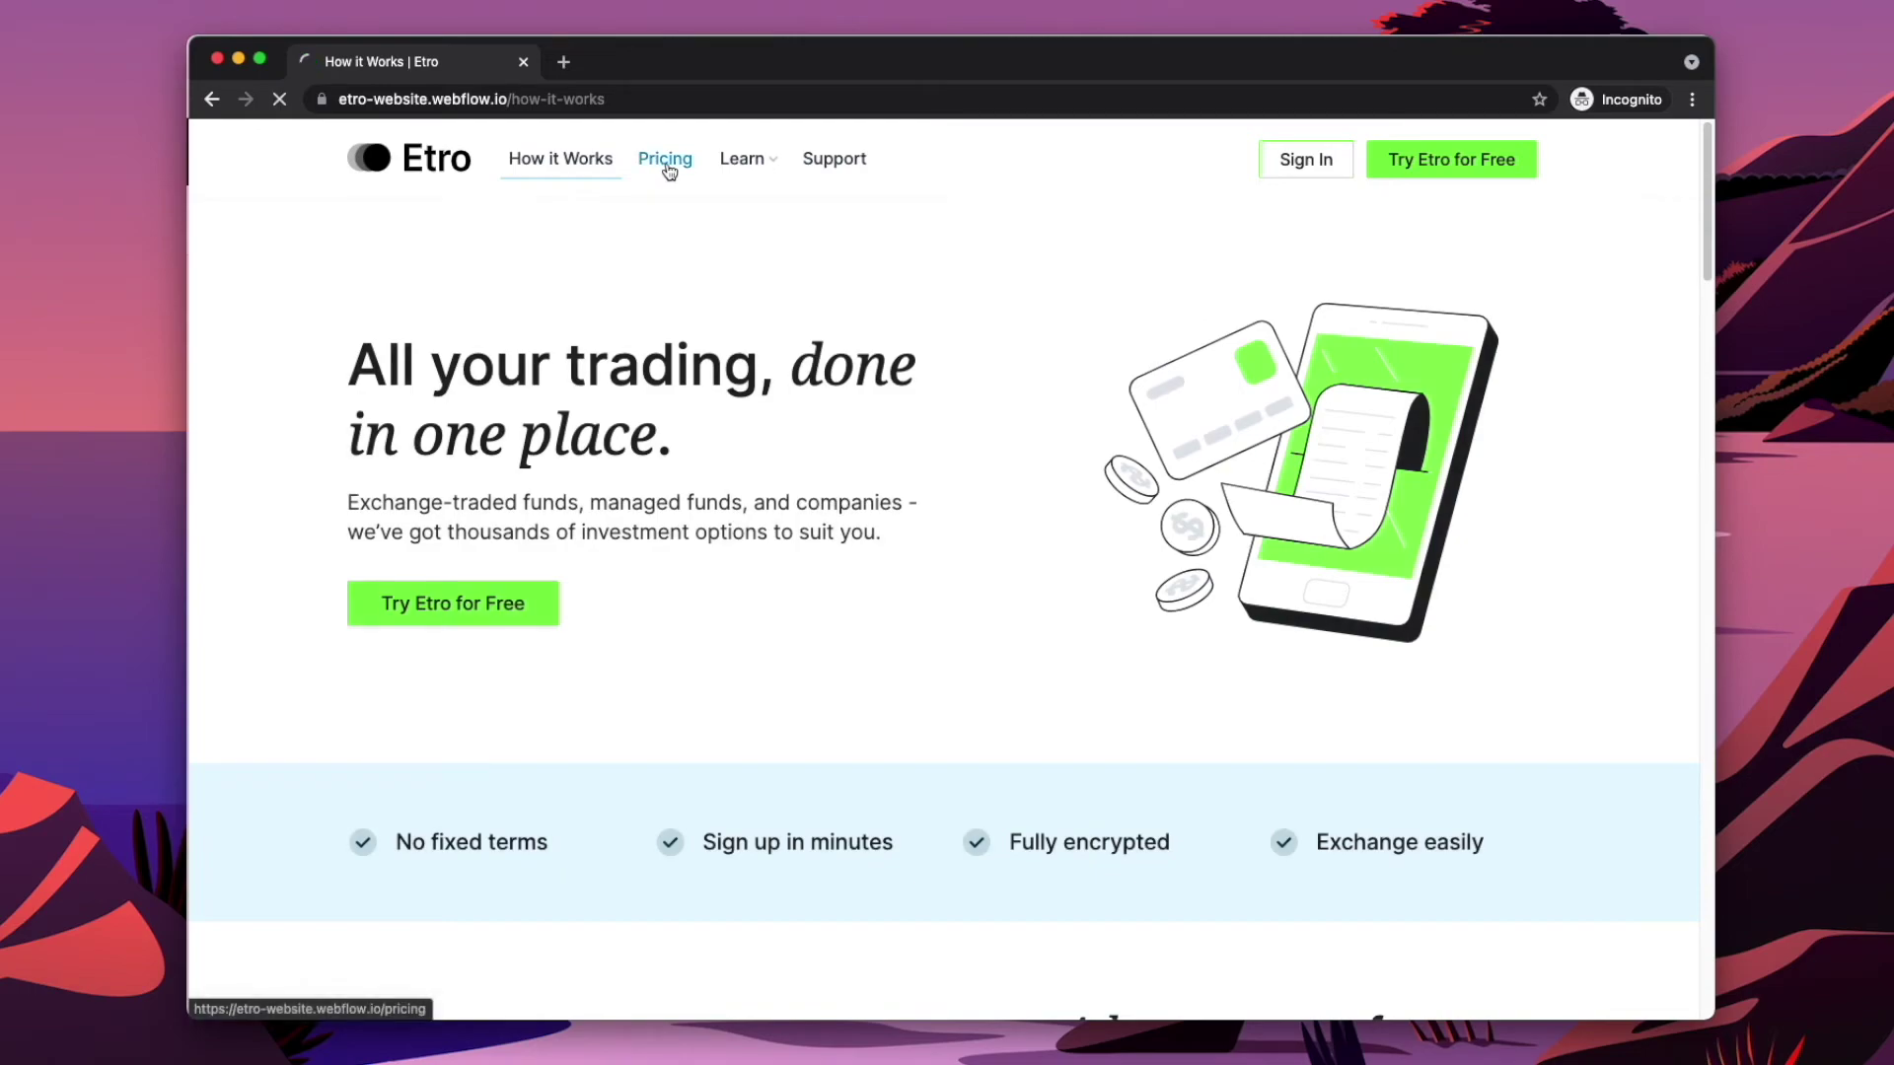
{"action": "left_click", "coordinate": [667, 168]}
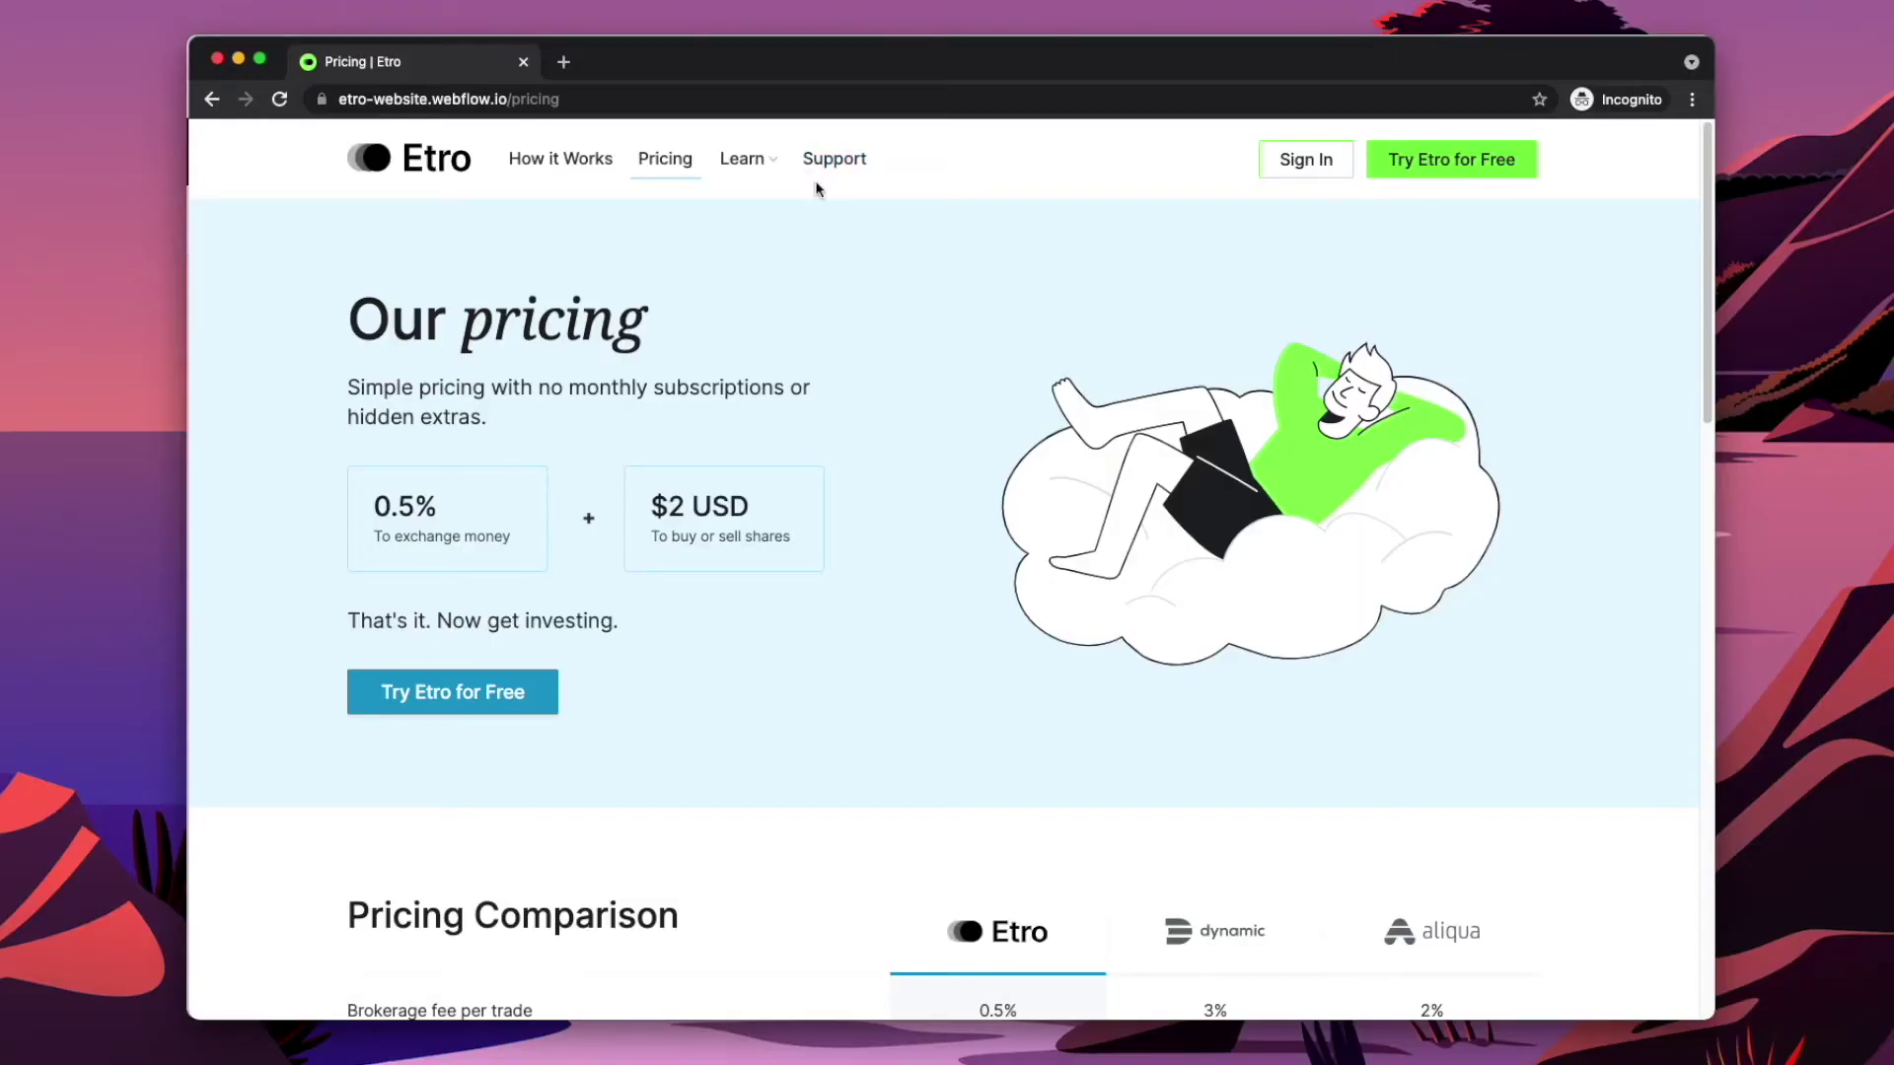
- Check the script's cookie lines, reload home, then browse How it Works, Pricing and Support
{"action": "key", "text": "super+Tab"}
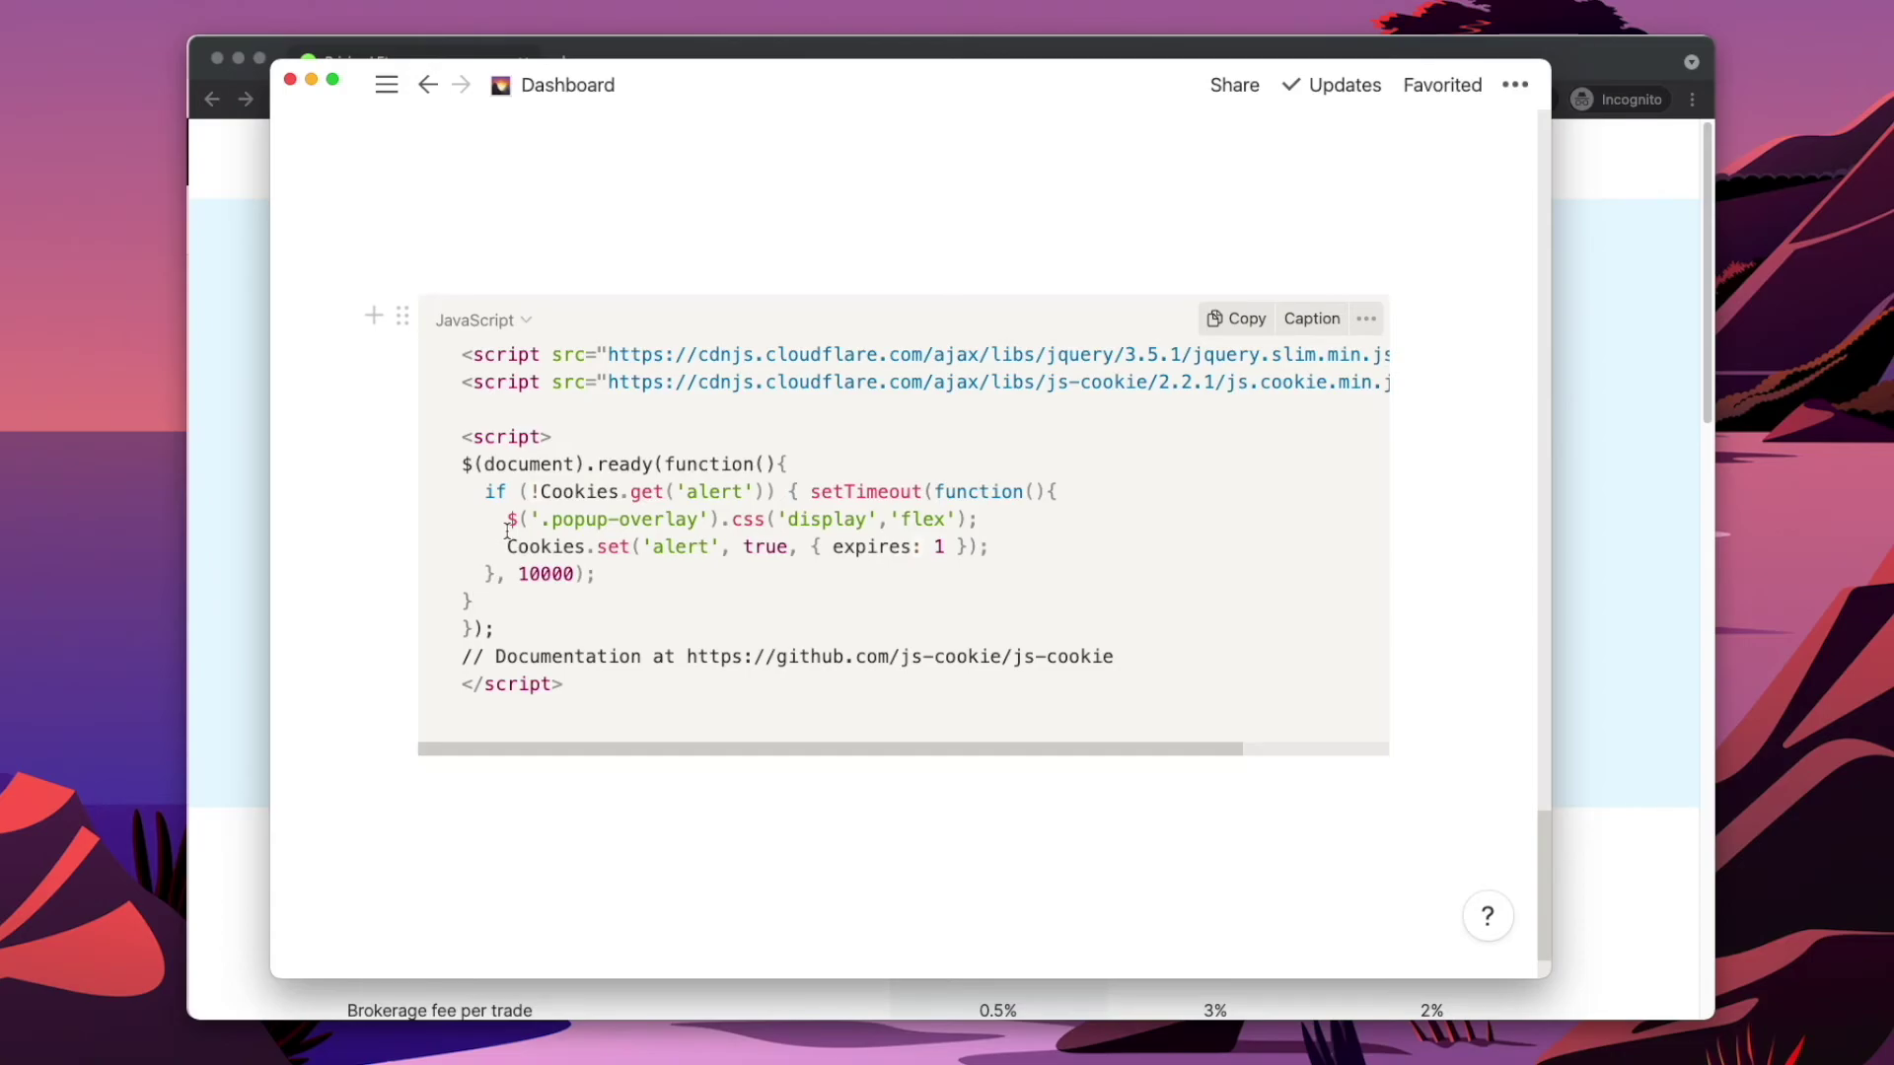
{"action": "left_click_drag", "start_coordinate": [508, 532], "coordinate": [1016, 548]}
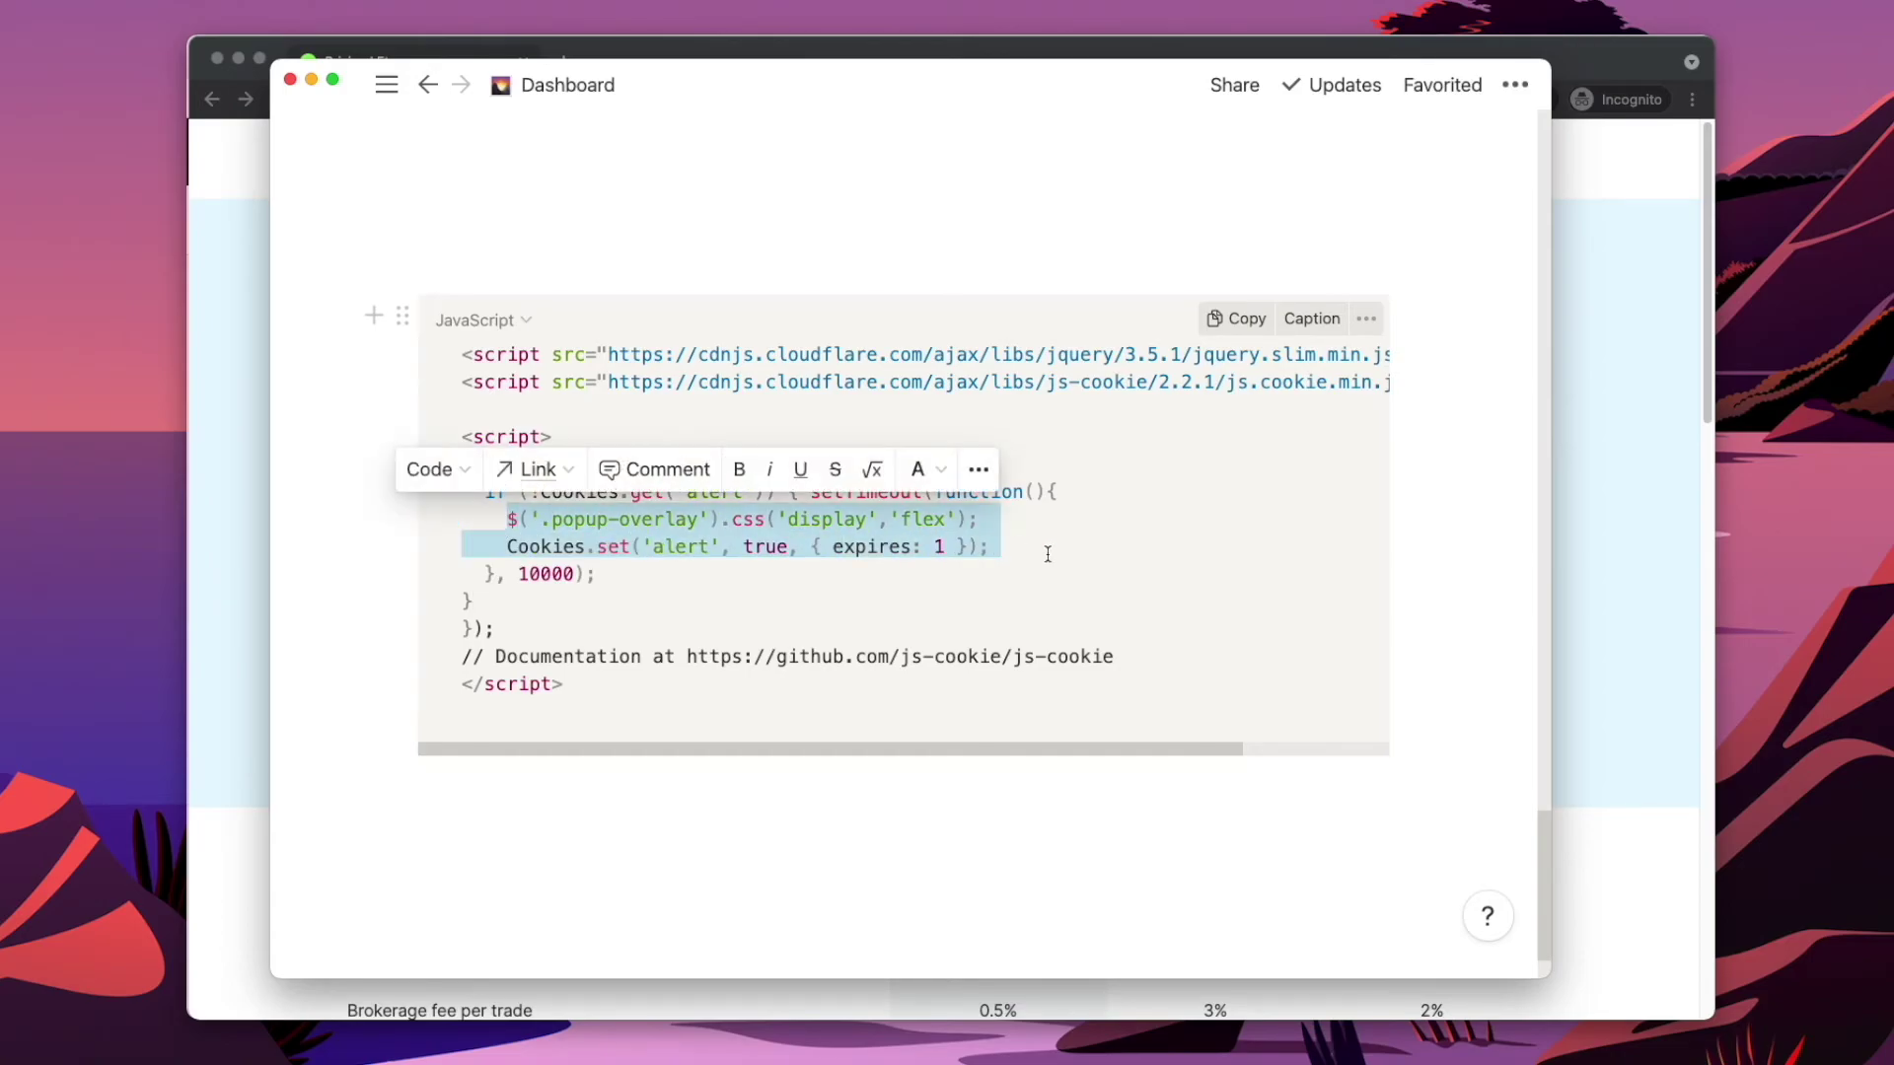
{"action": "left_click", "coordinate": [631, 52]}
{"action": "key", "text": "Return"}
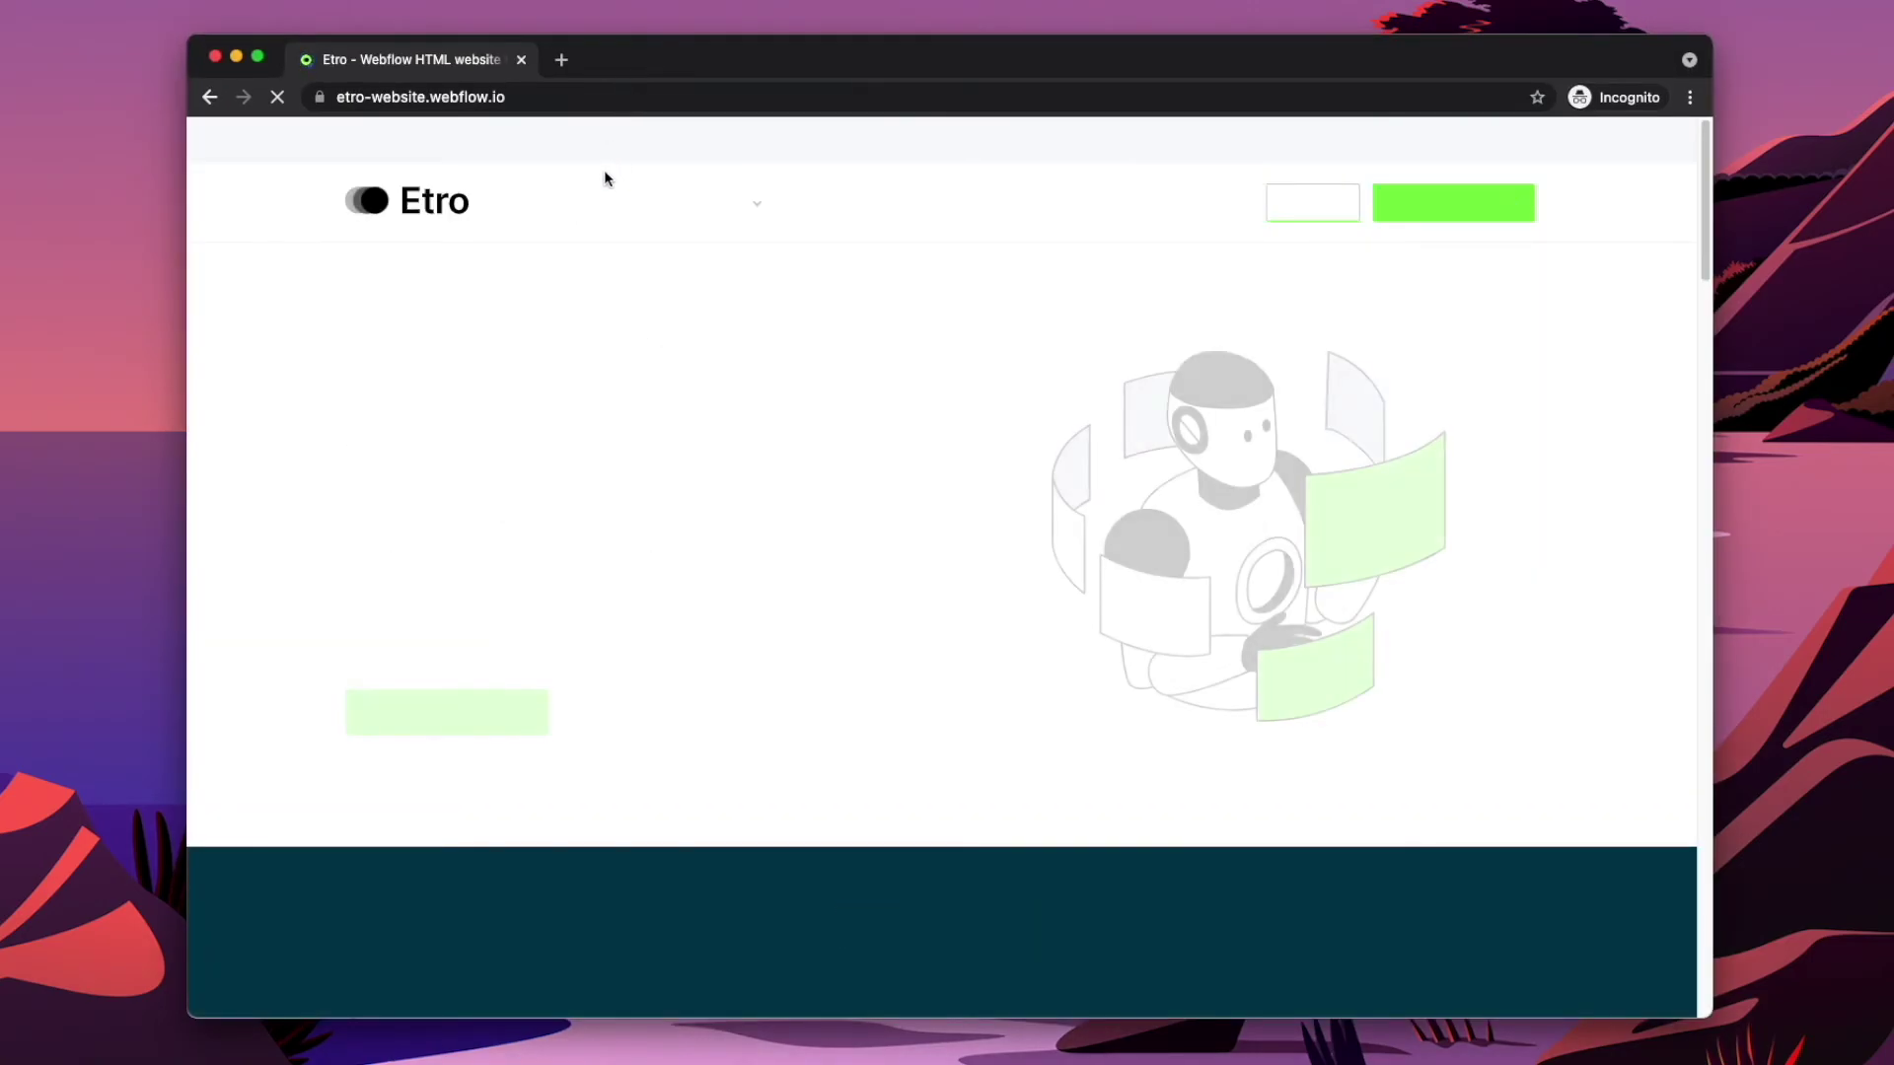
{"action": "left_click", "coordinate": [597, 205]}
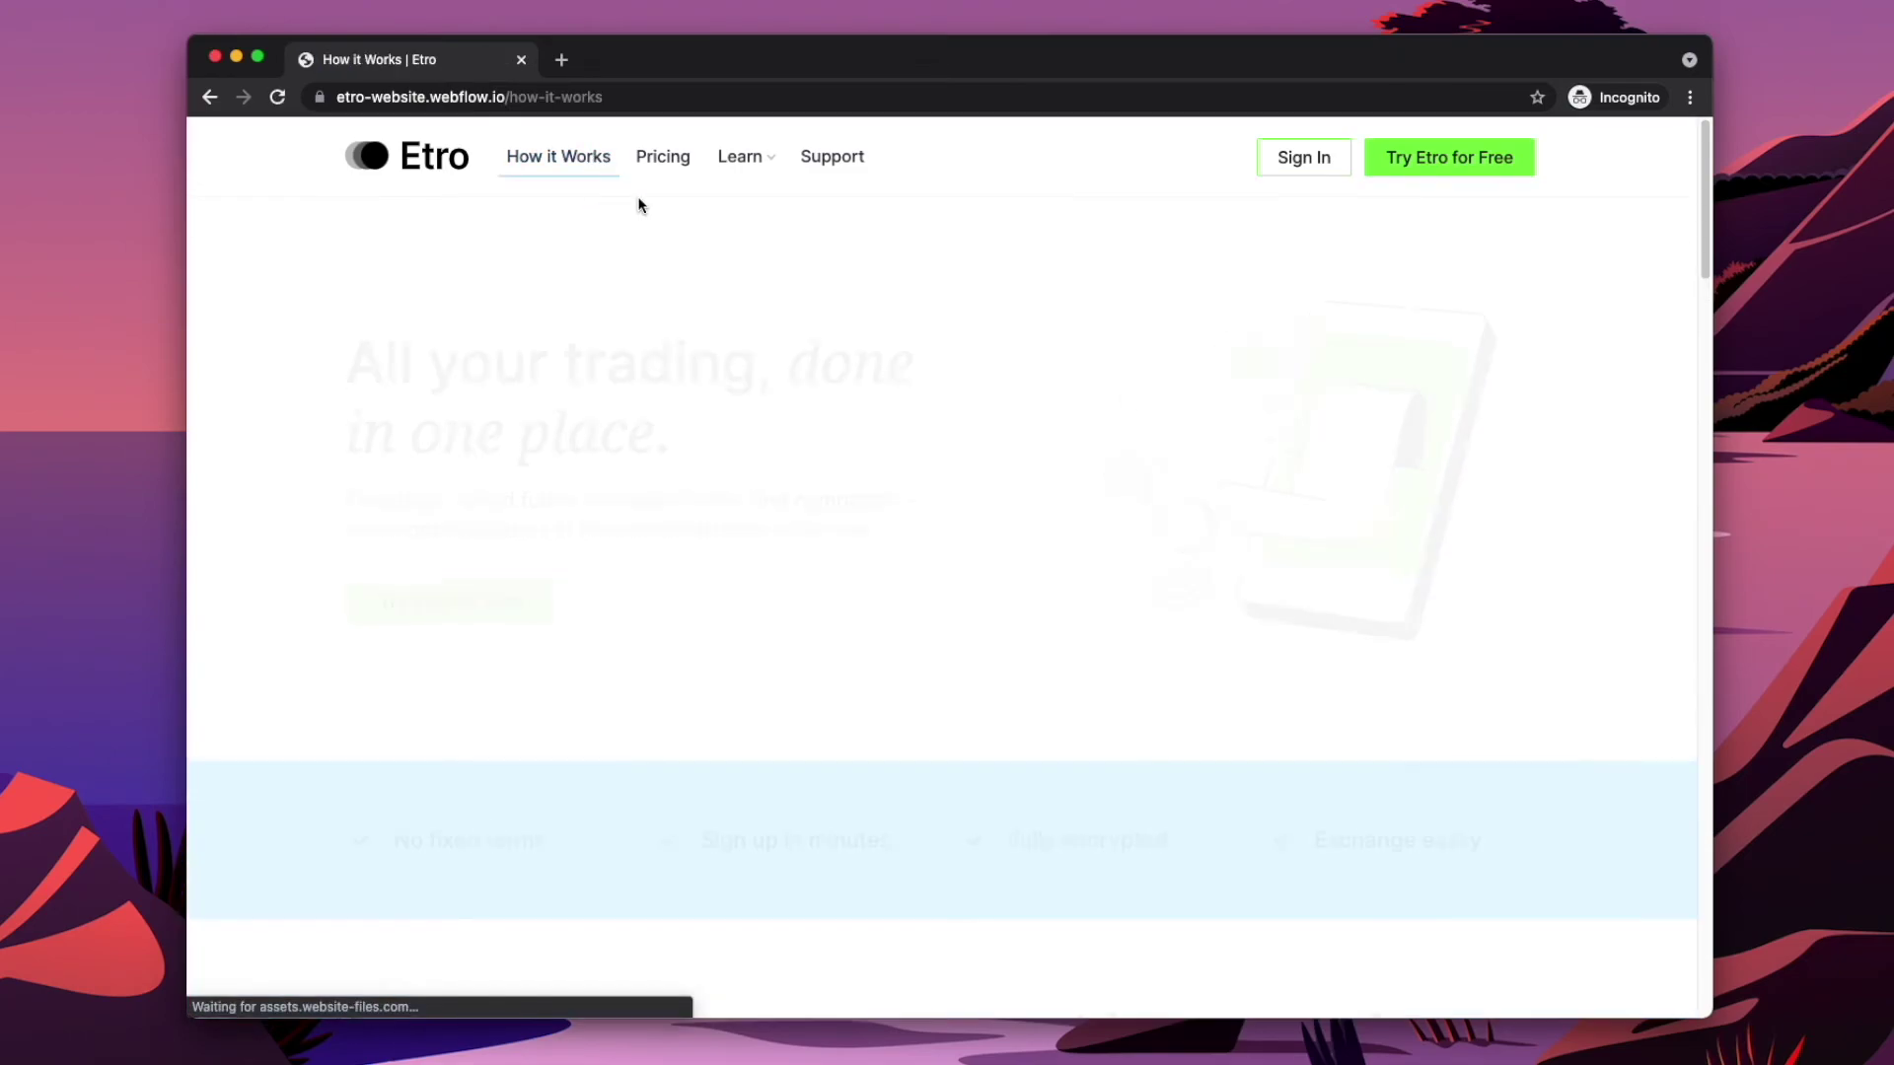
{"action": "left_click", "coordinate": [661, 157]}
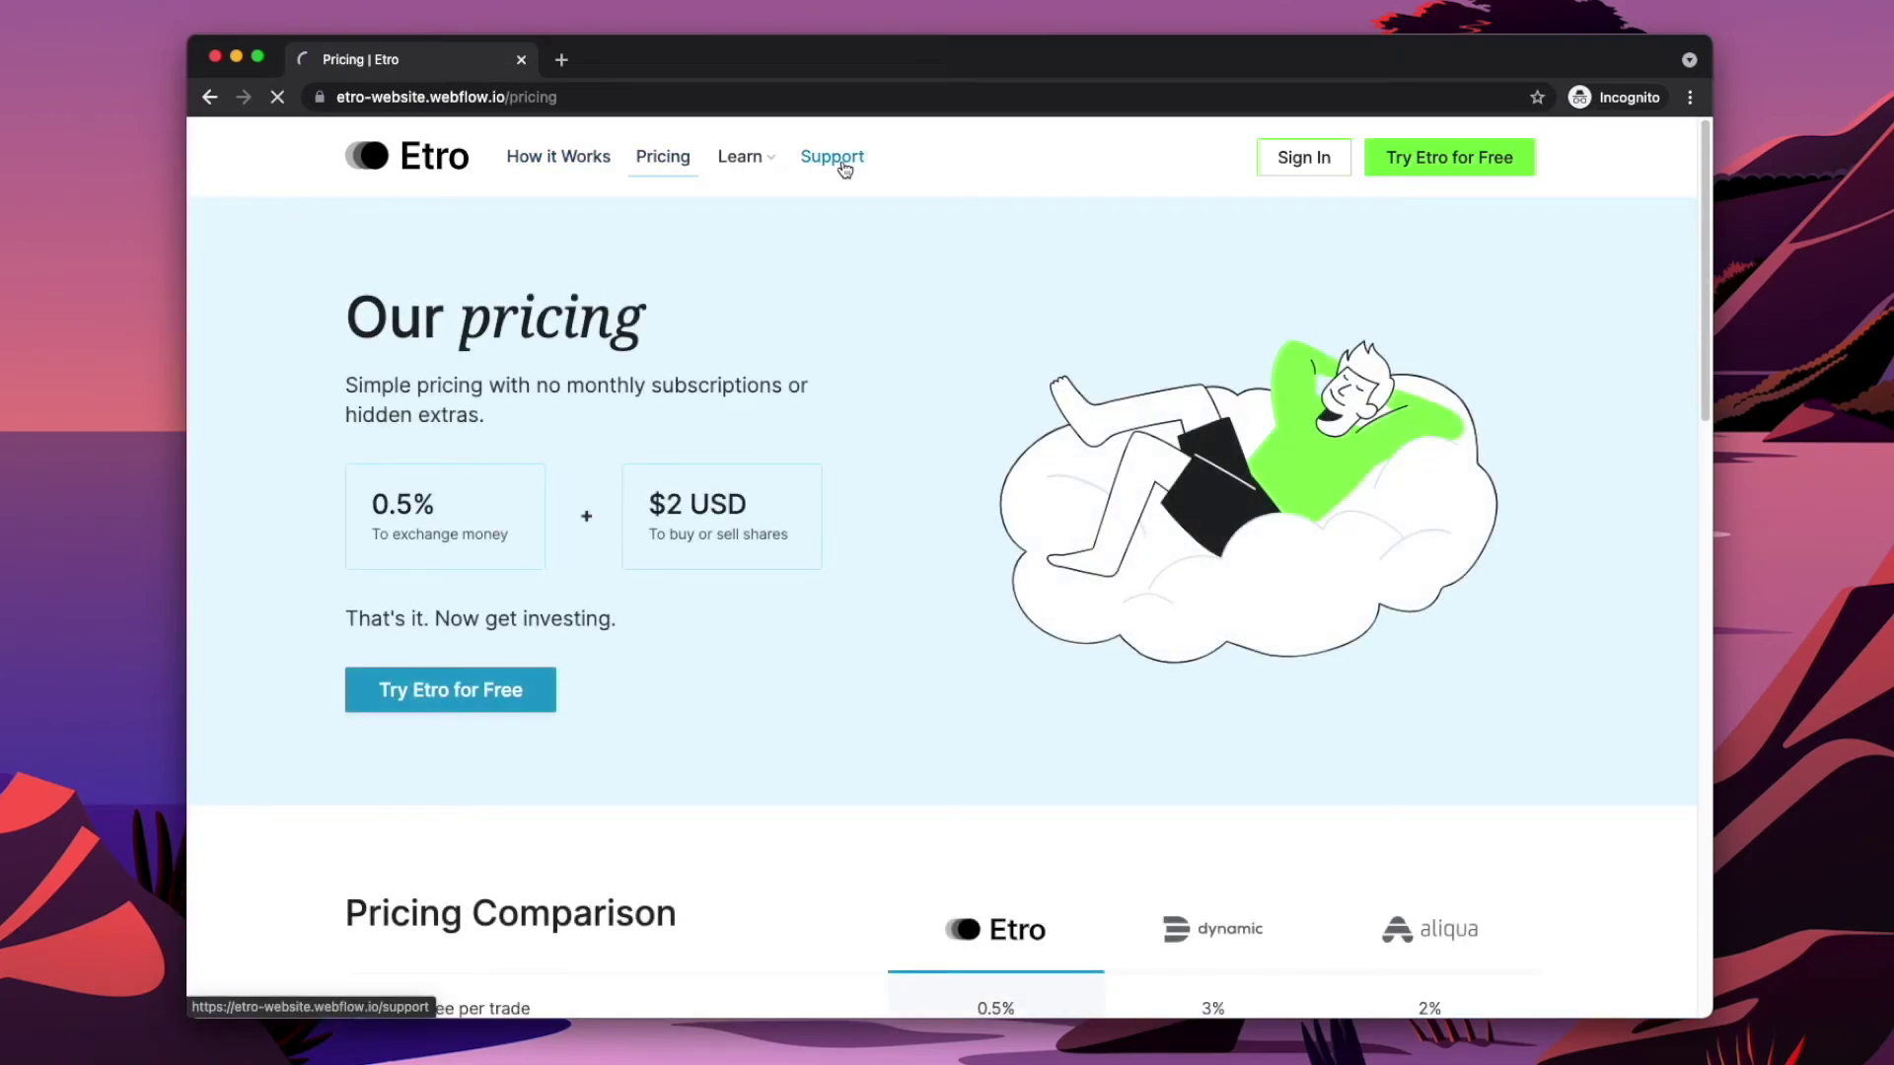
{"action": "left_click", "coordinate": [845, 167]}
{"action": "left_click", "coordinate": [563, 170]}
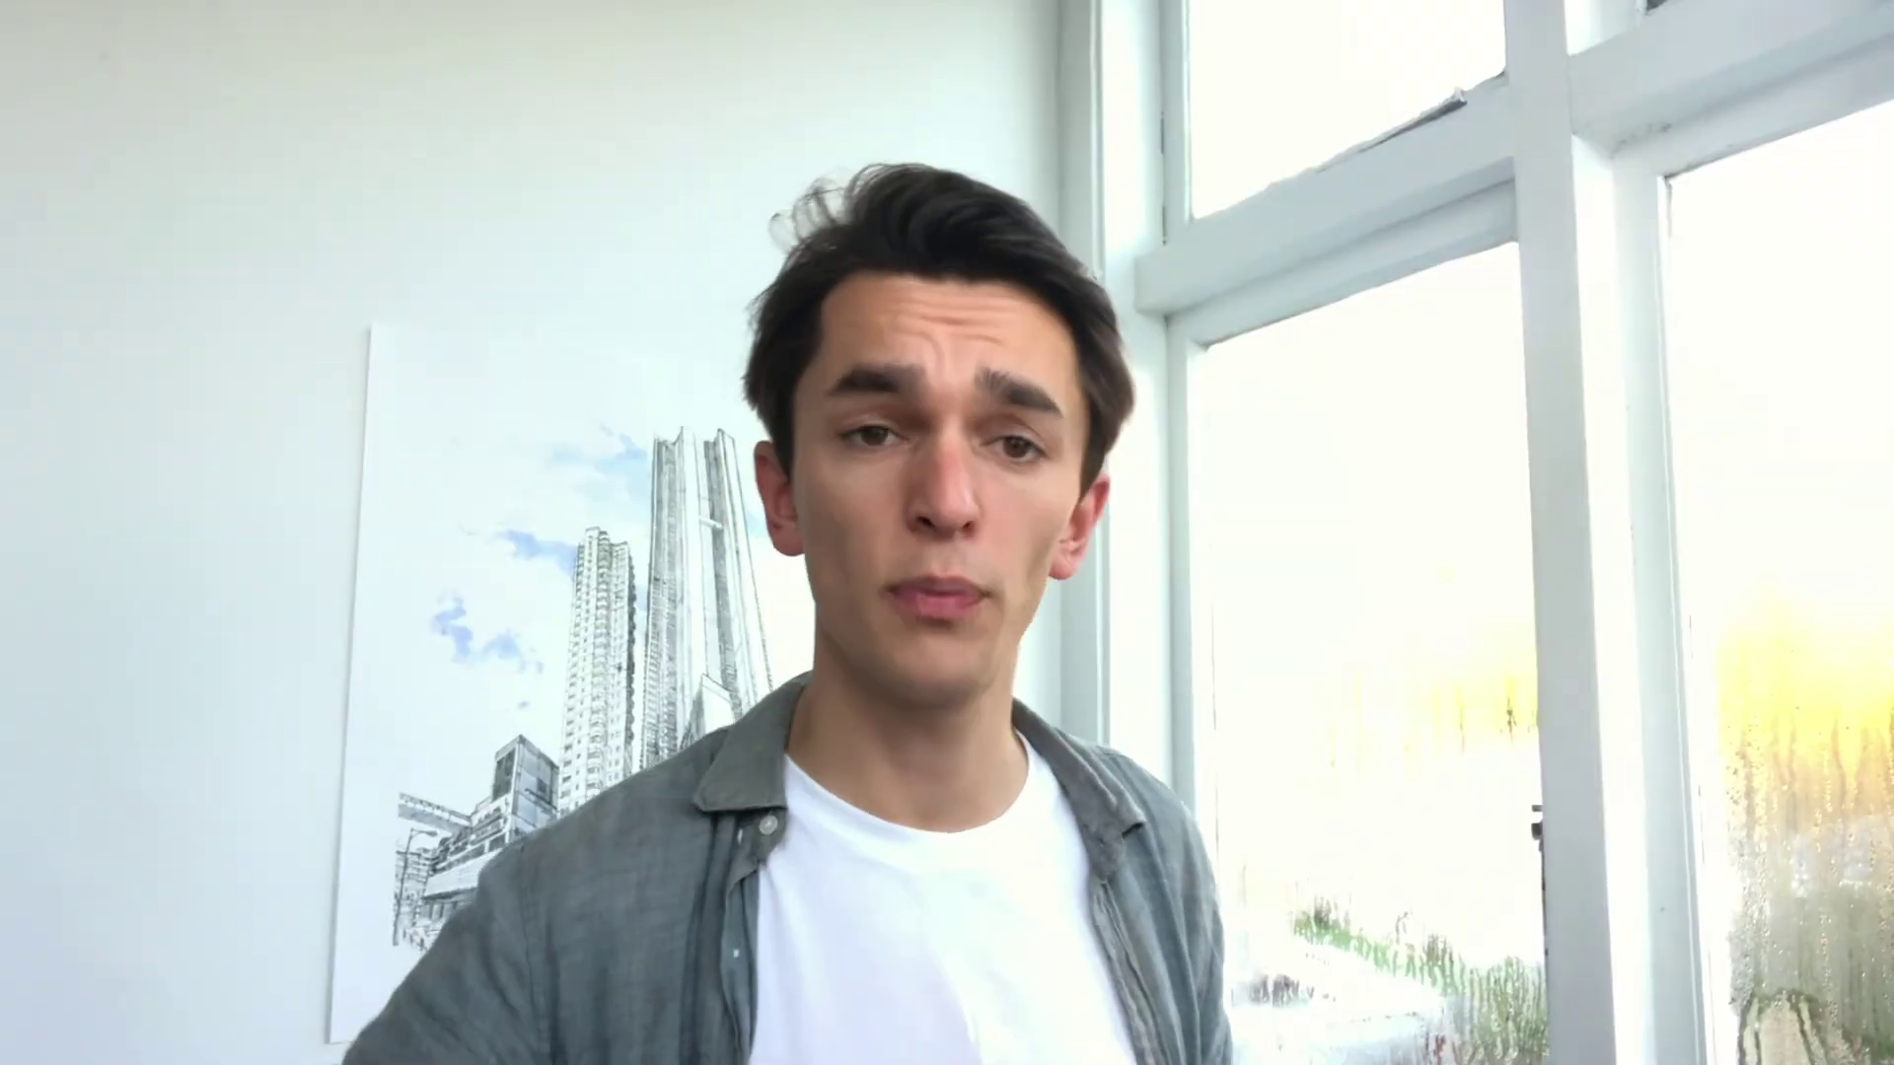